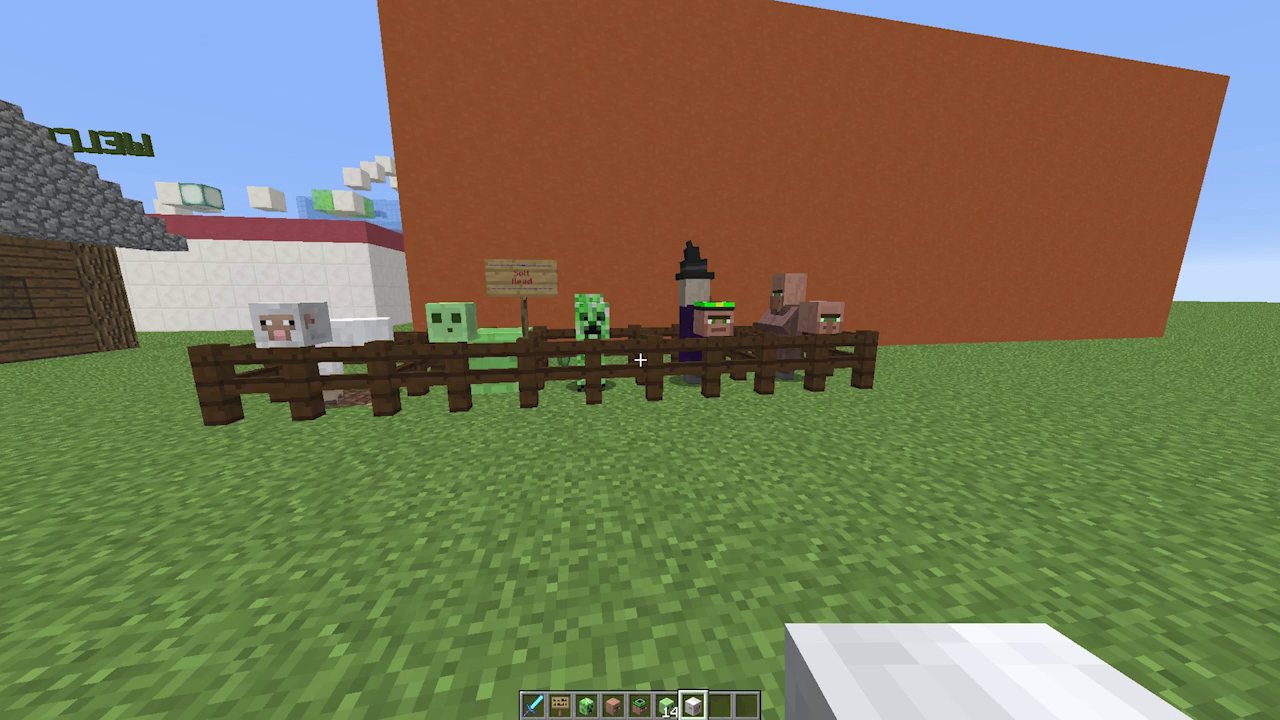
Examine the fenced mobs, the heads mounted on the fence and the priced mob heads carried in the hotbar
key(d)
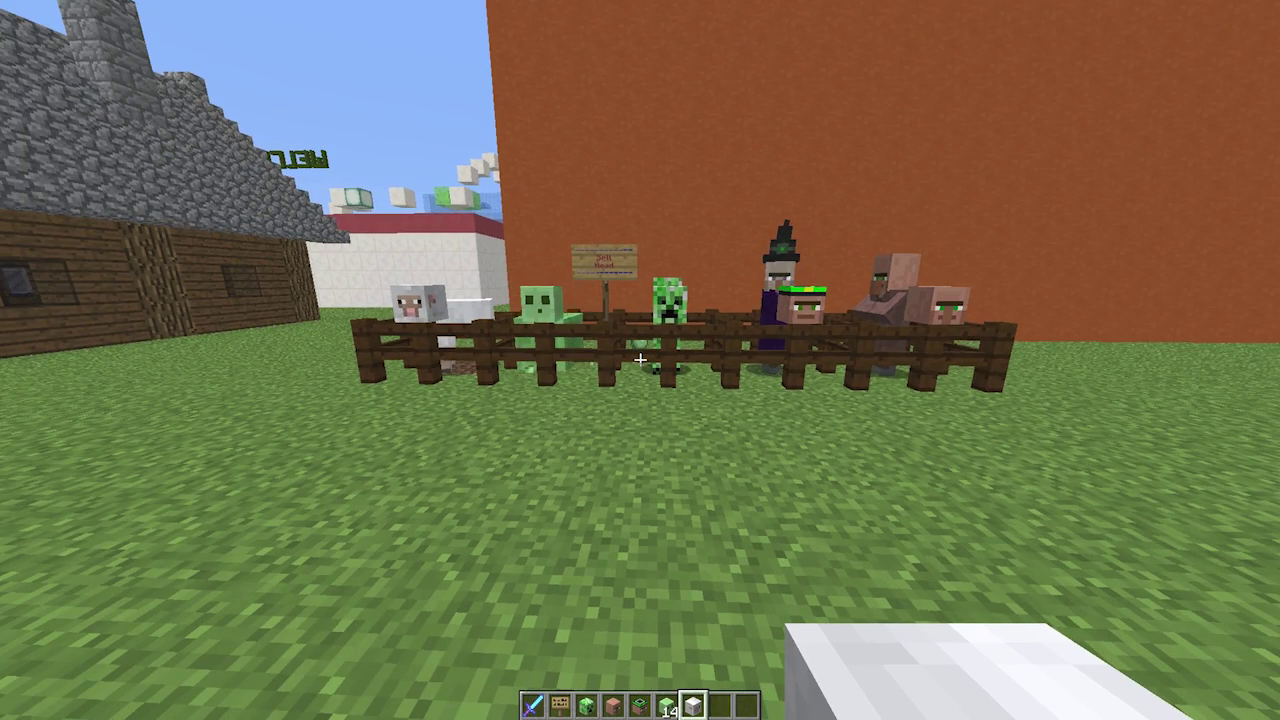
key(d)
key(a)
key(d)
key(w)
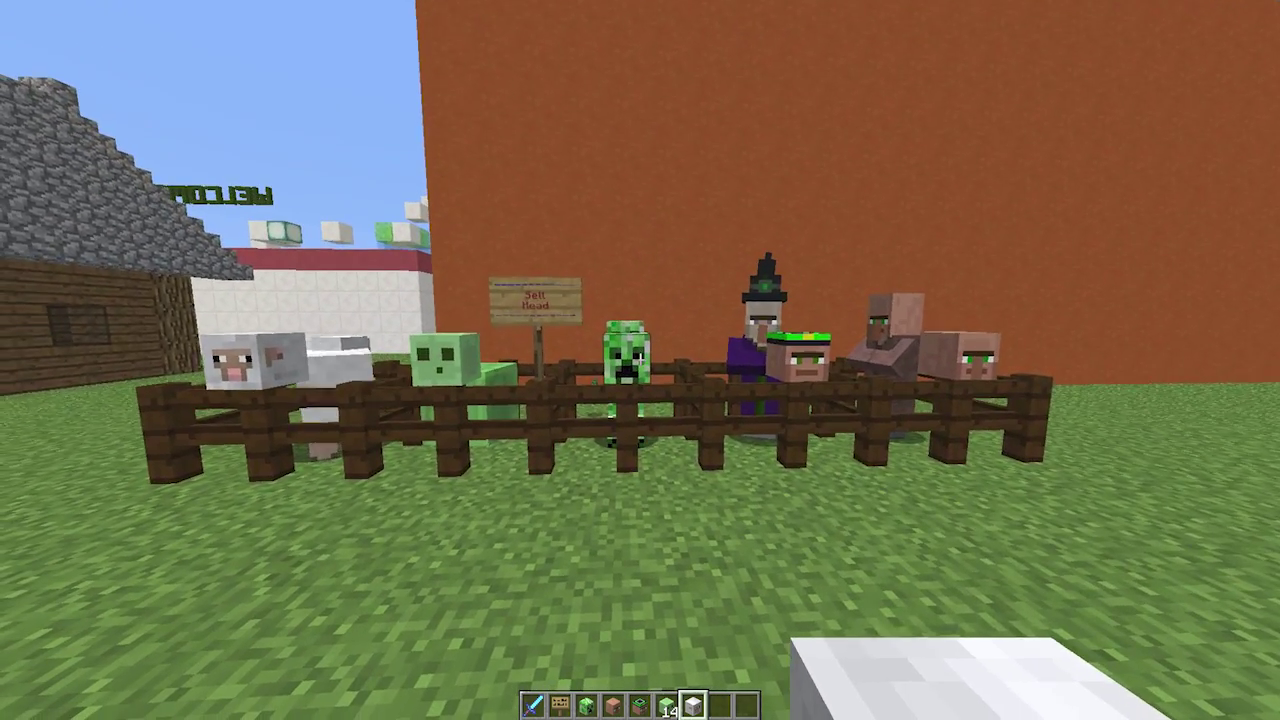
scroll(640, 360, up, 6)
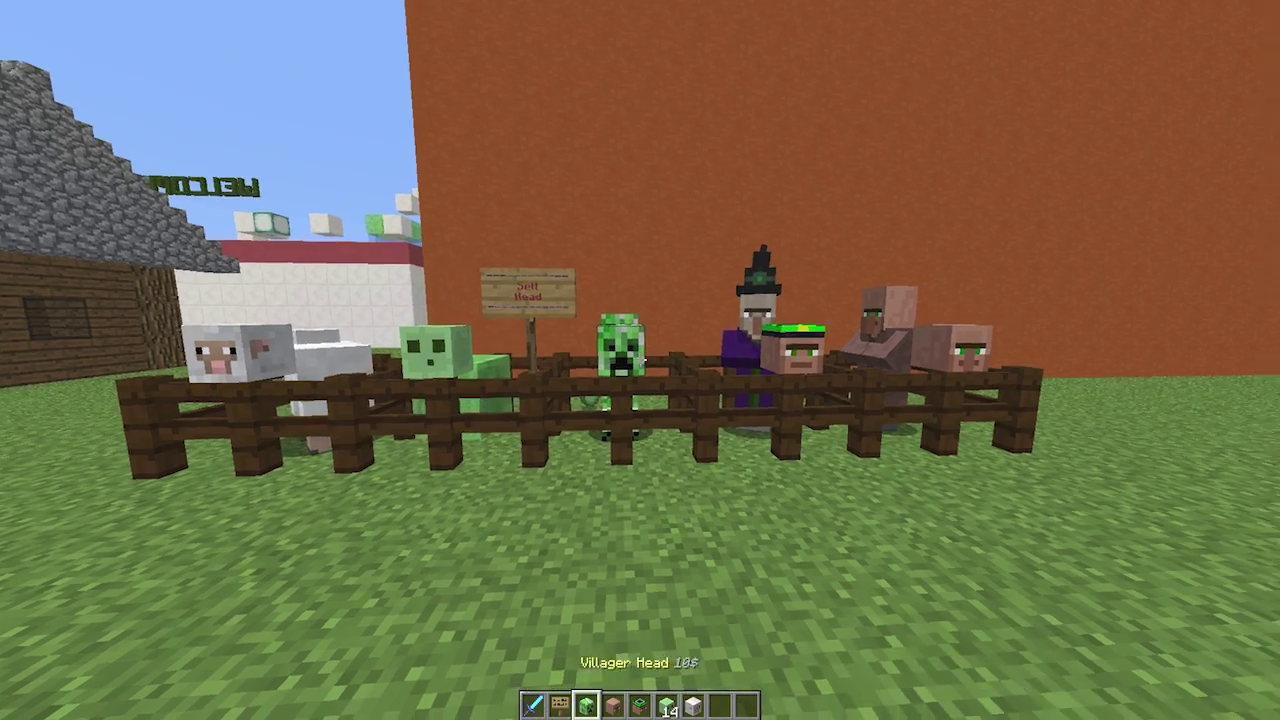
key(w)
key(a)
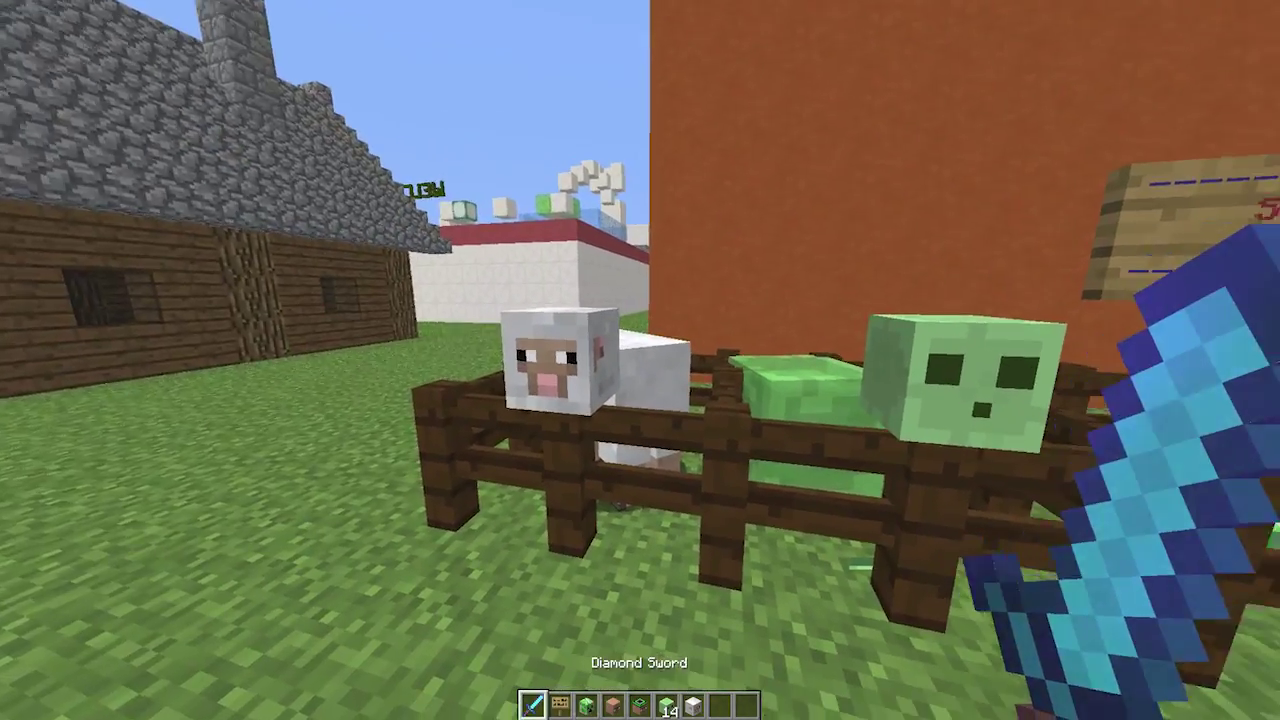
key(d)
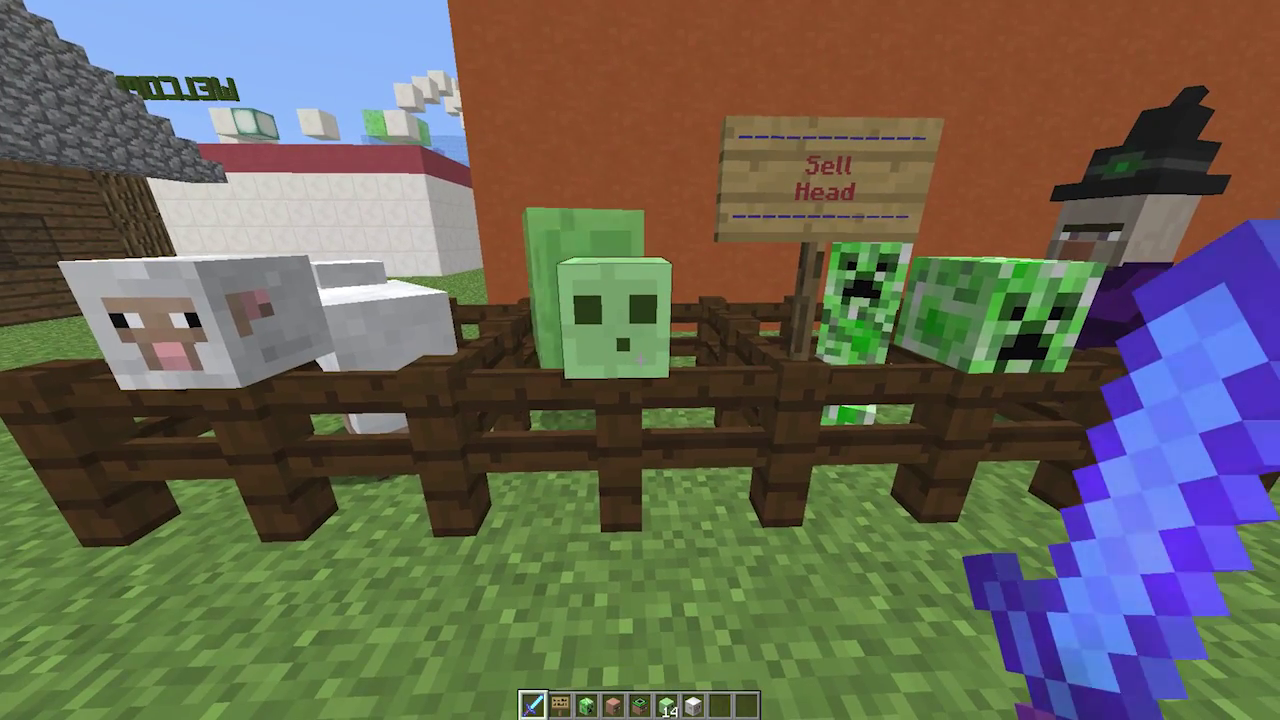
key(a)
scroll(640, 360, down, 4)
scroll(640, 360, down, 2)
key(d)
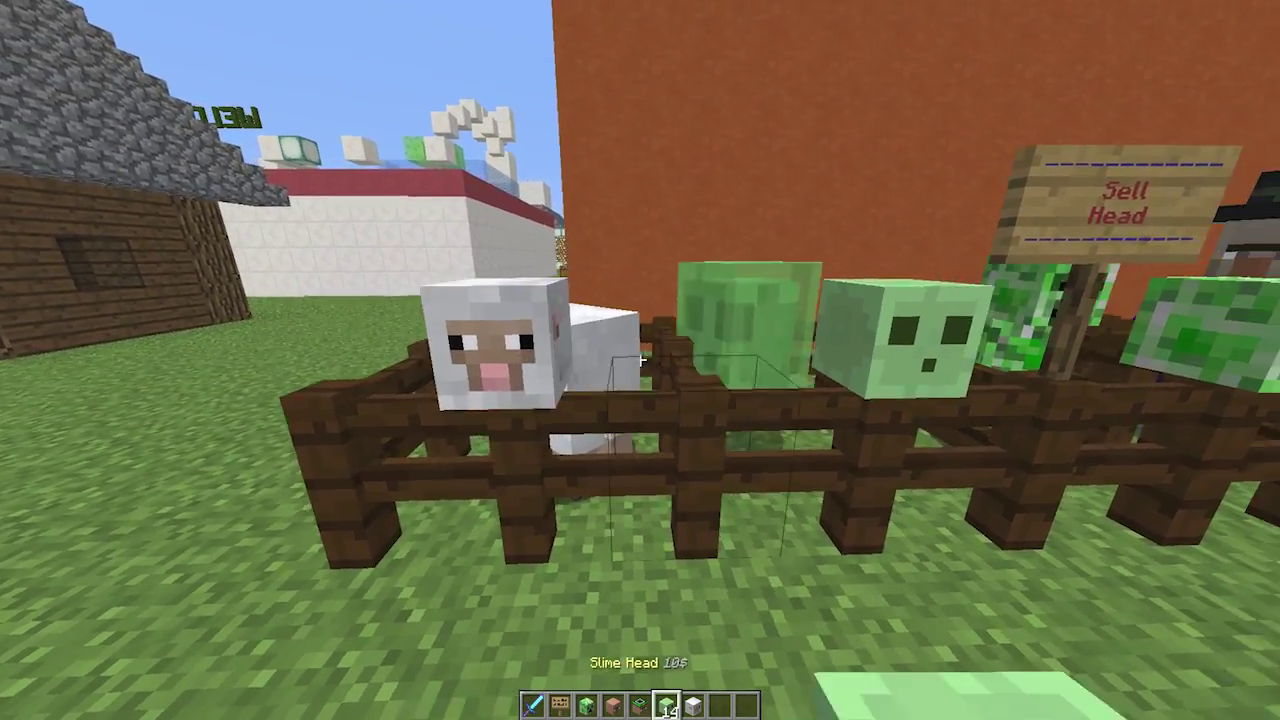
key(s)
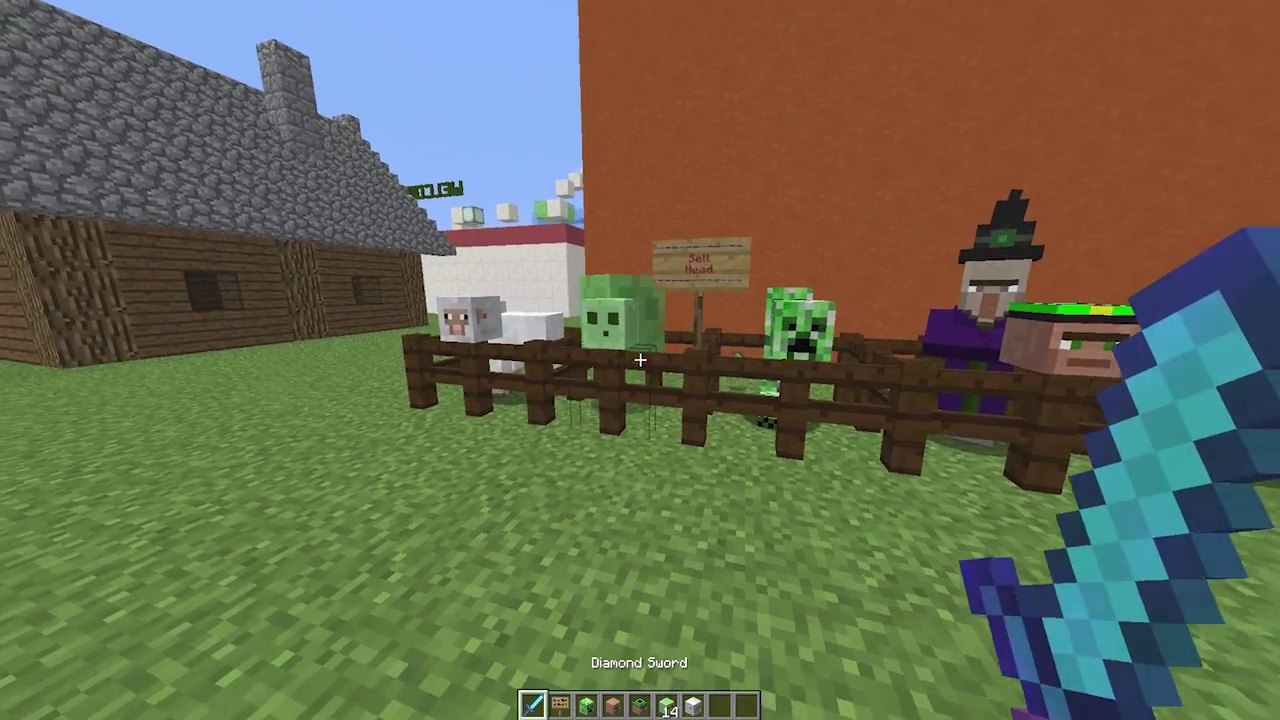
key(w)
scroll(640, 360, down, 3)
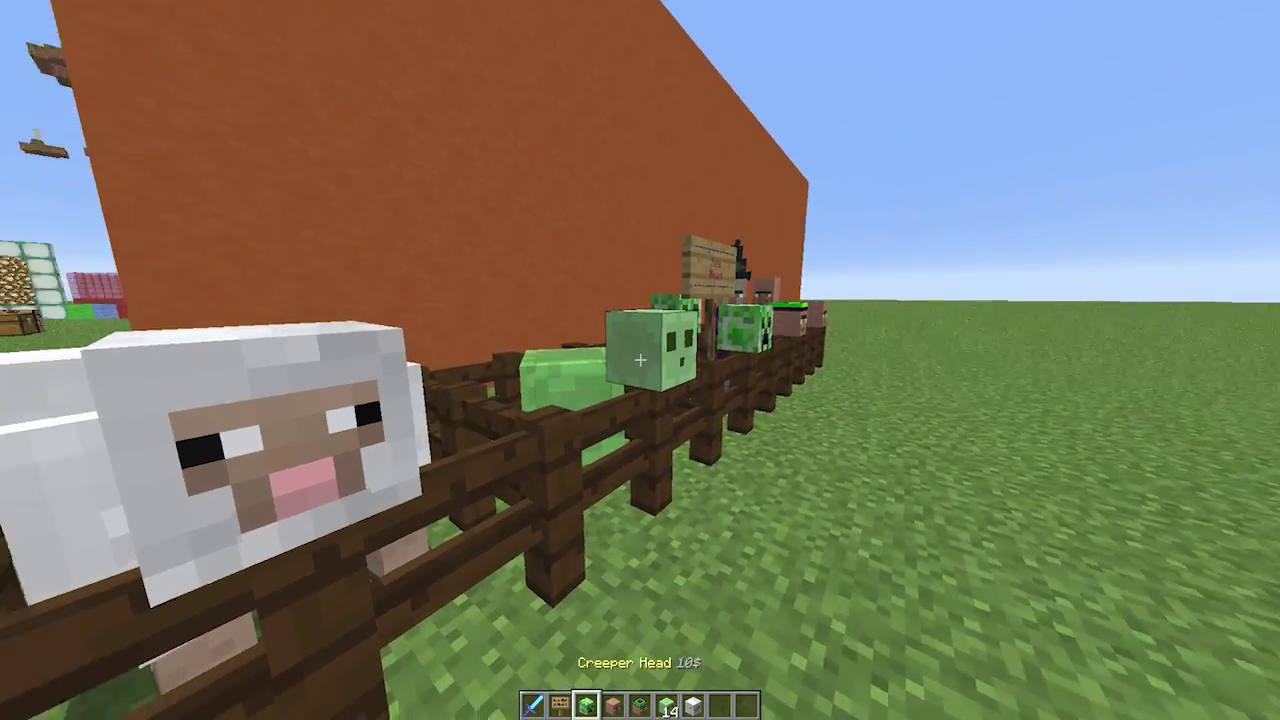
key(d)
key(w)
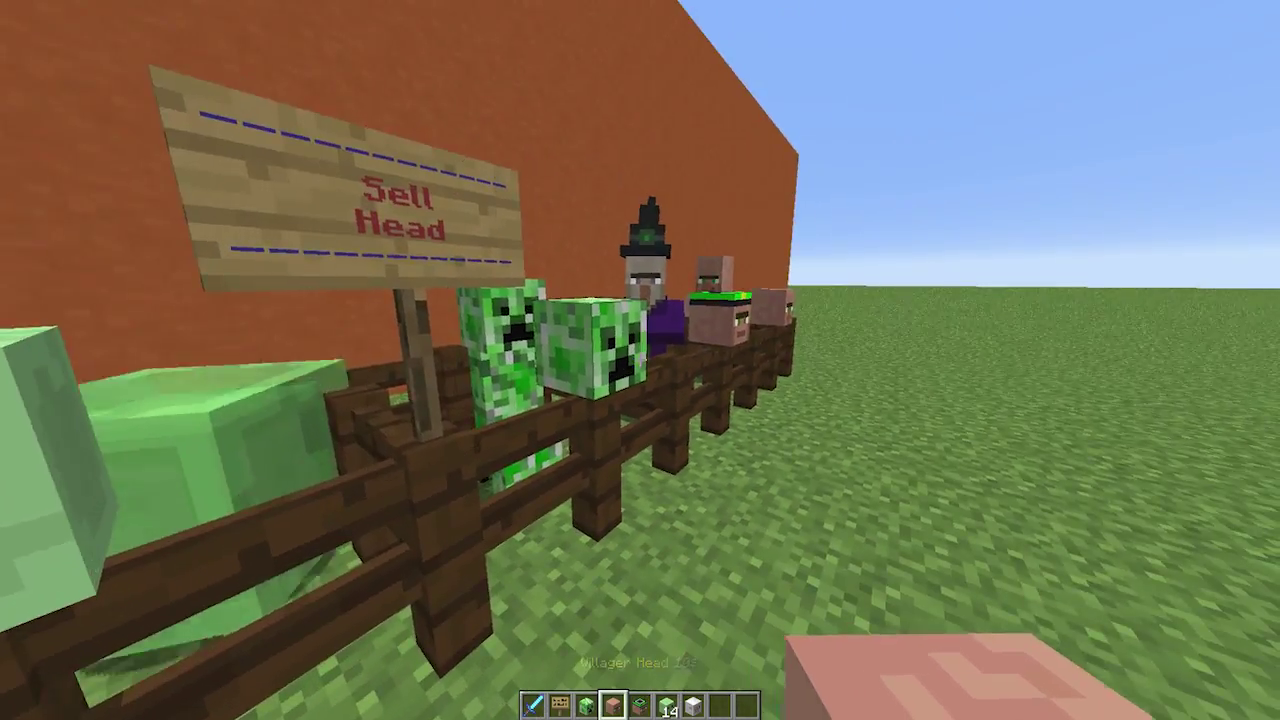
key(s)
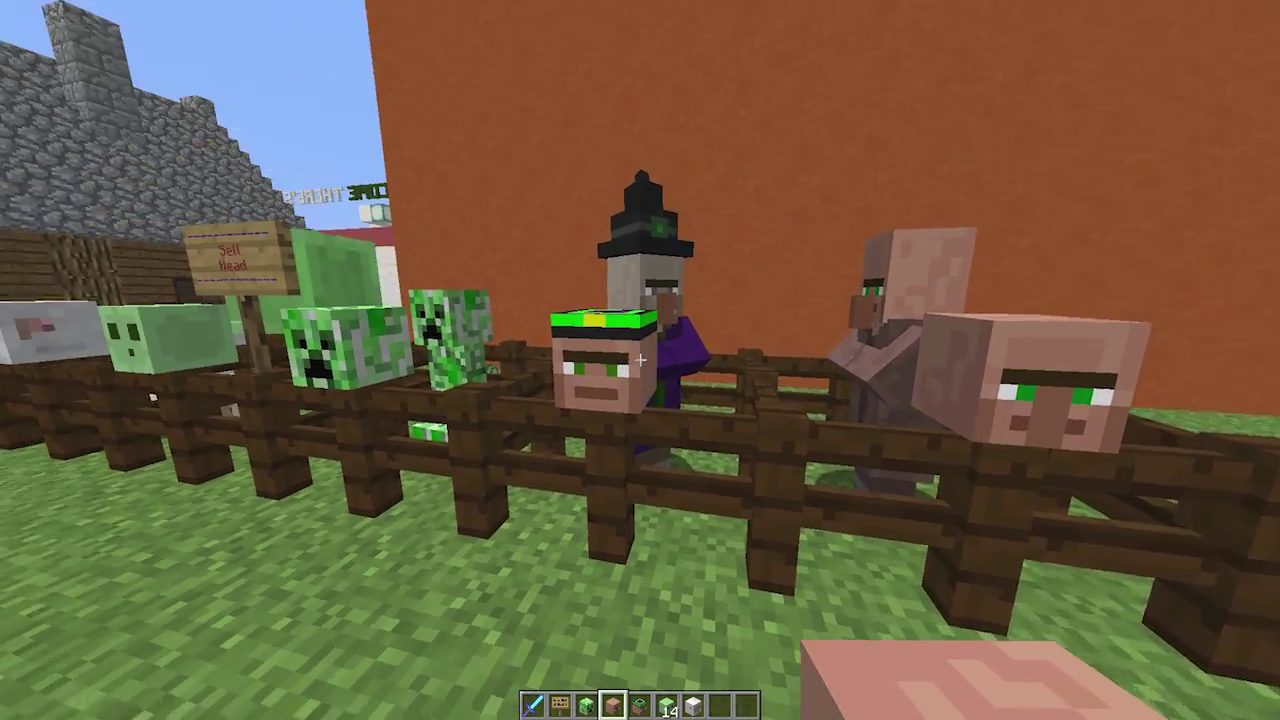
key(w)
key(a)
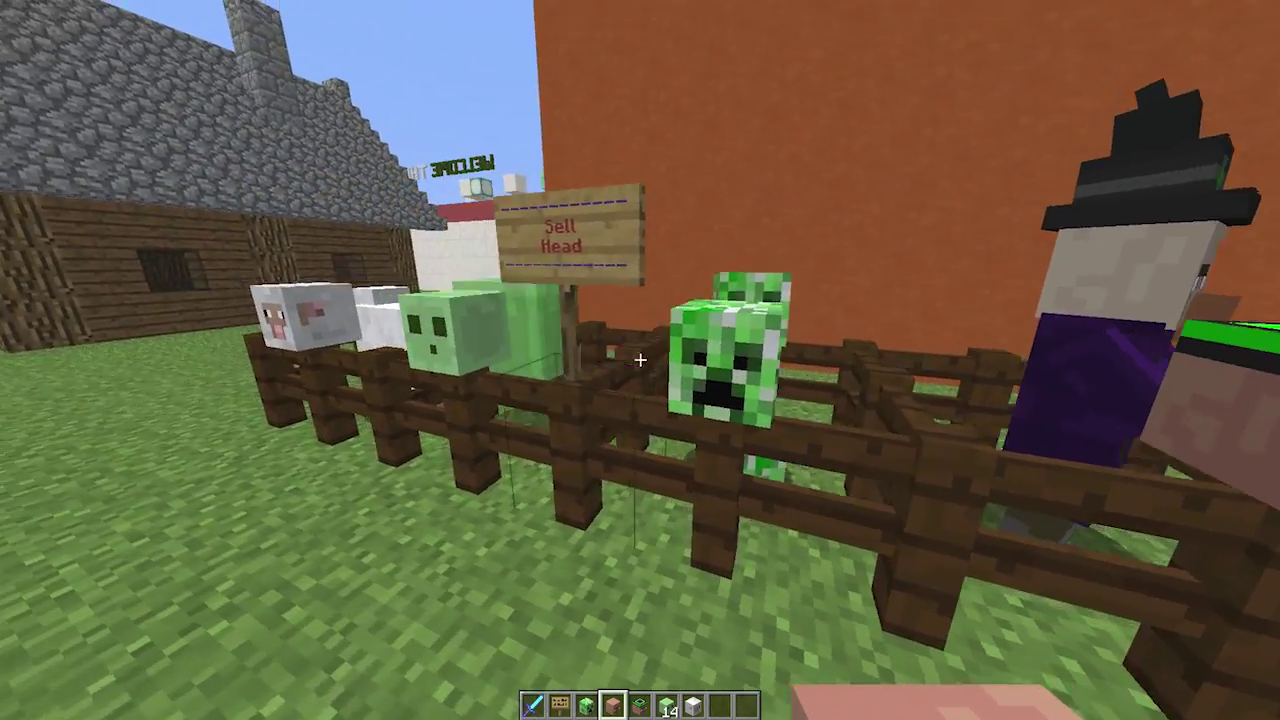
Kill the sheep in its pen with the diamond sword and collect the dropped sheep head
key(1)
key(a)
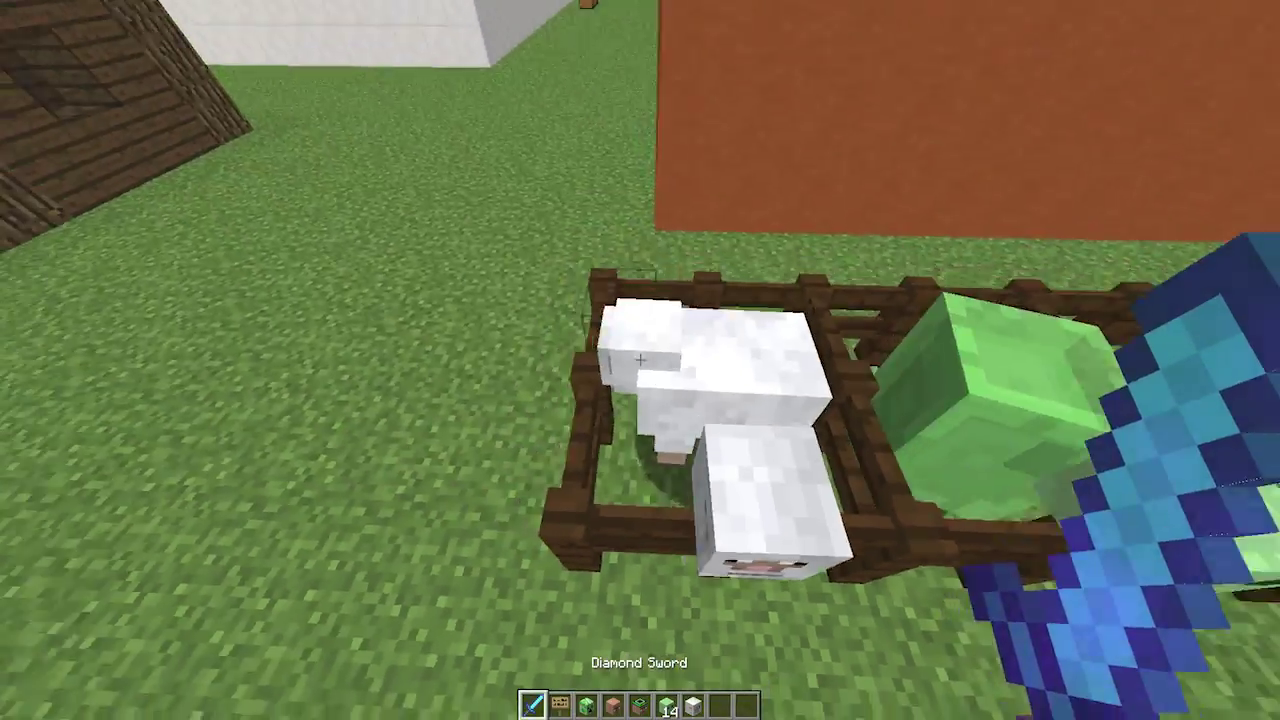
click(640, 360)
click(640, 360)
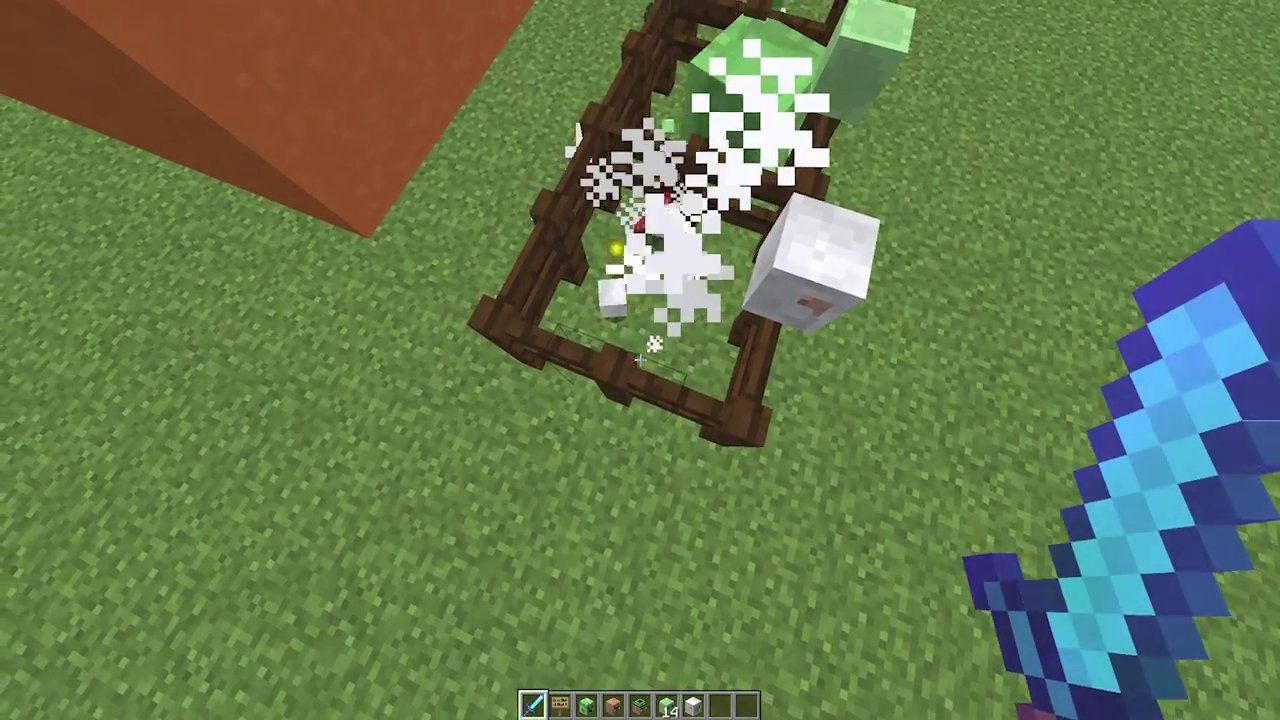
click(640, 360)
key(w)
key(7)
key(s)
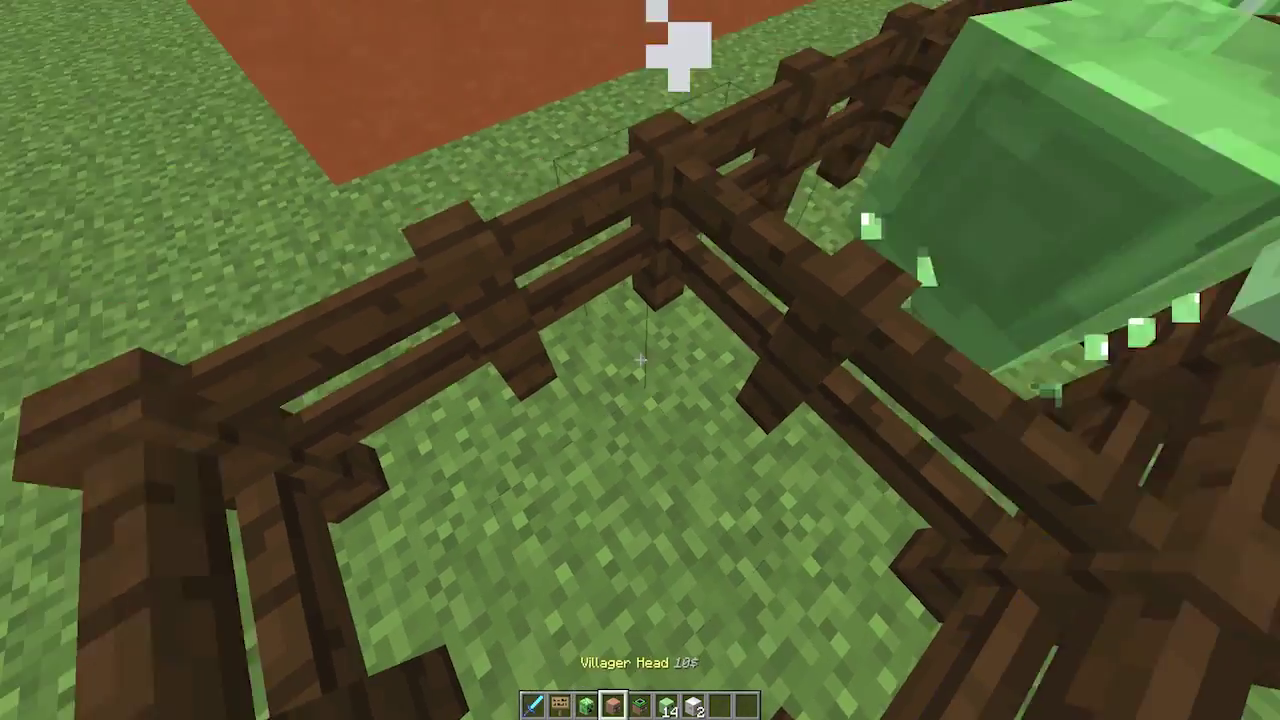
key(shift)
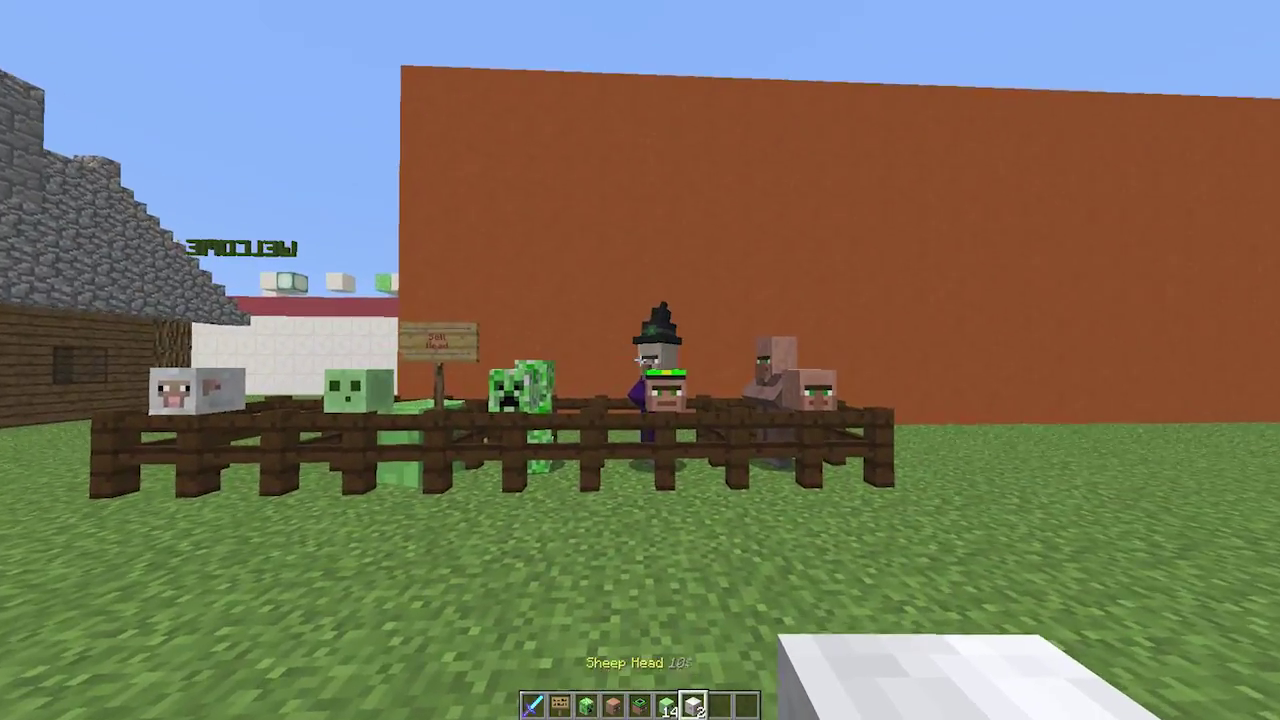
Sell both sheep heads through the /sellhead command and check the sale in the chat log
key(w)
key(a)
key(d)
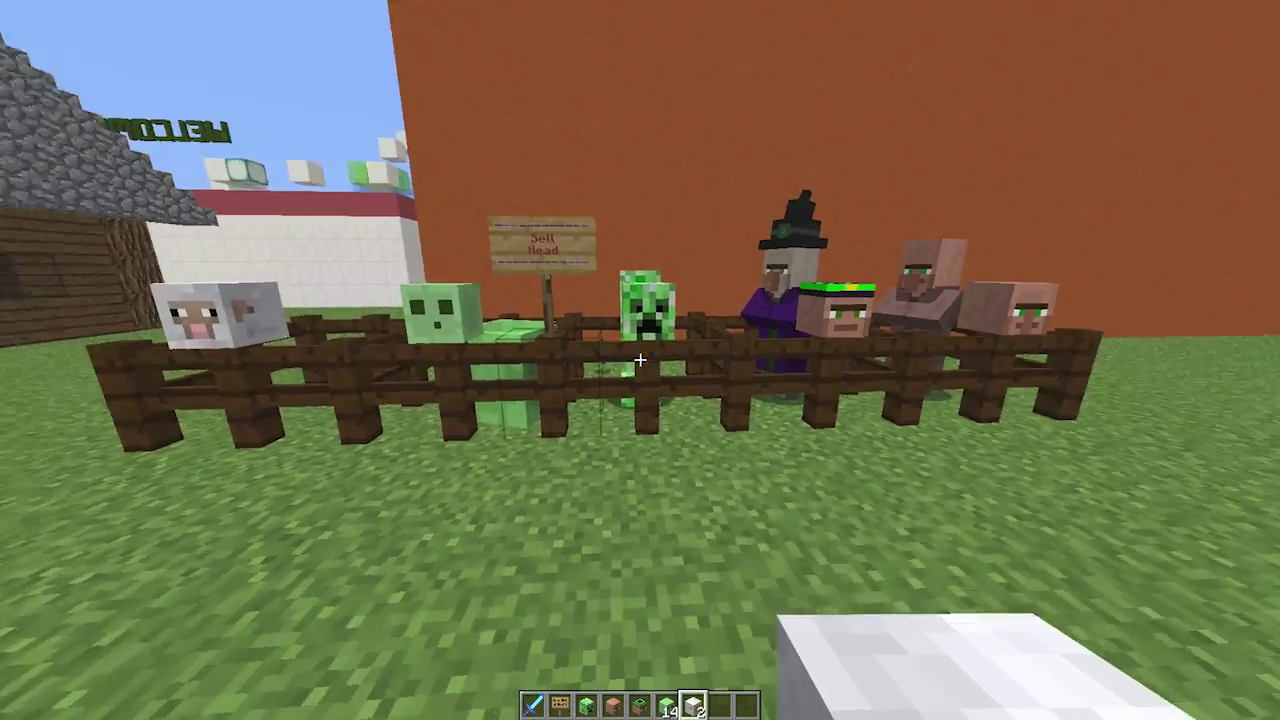
key(t)
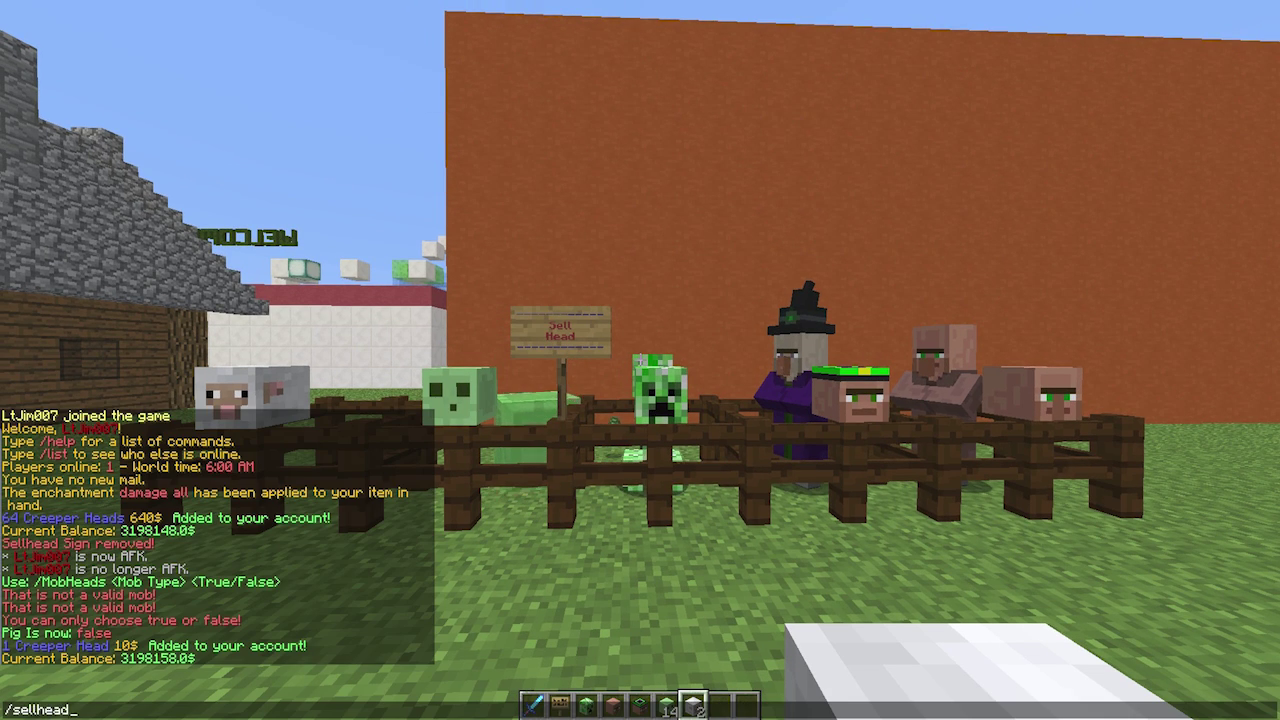
key(Return)
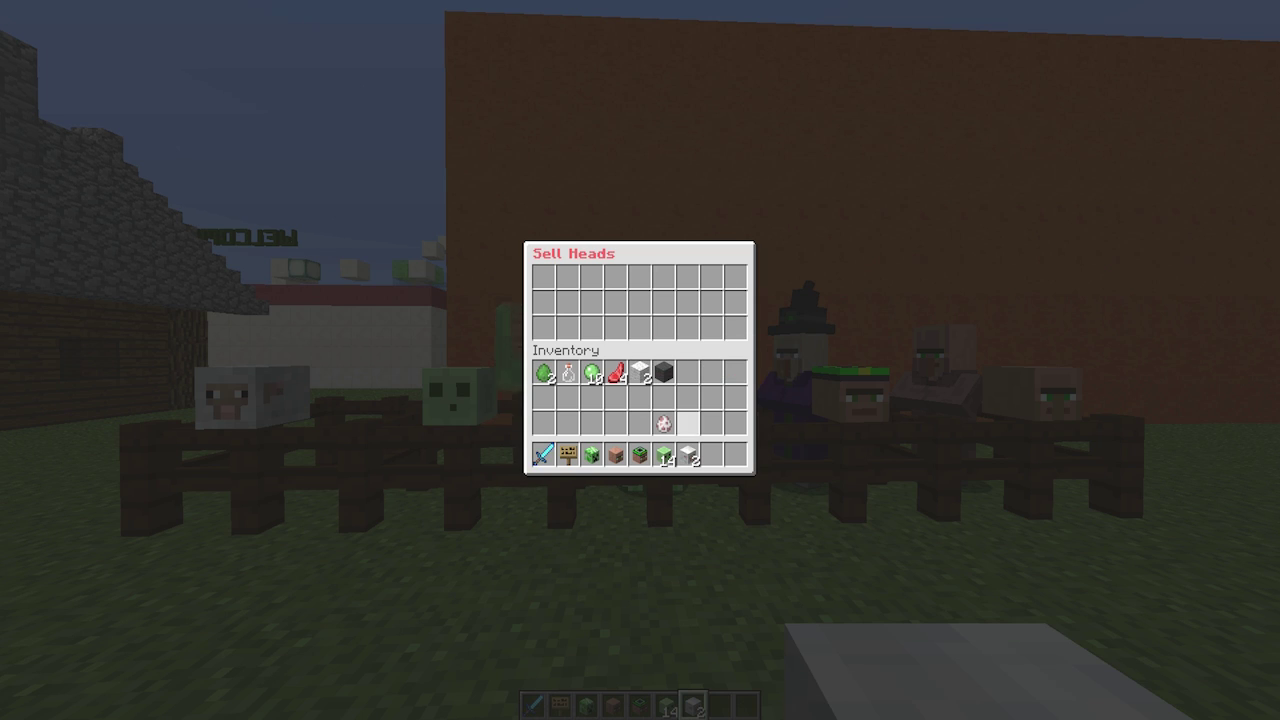
shift+click(689, 455)
shift+click(660, 452)
key(Escape)
key(t)
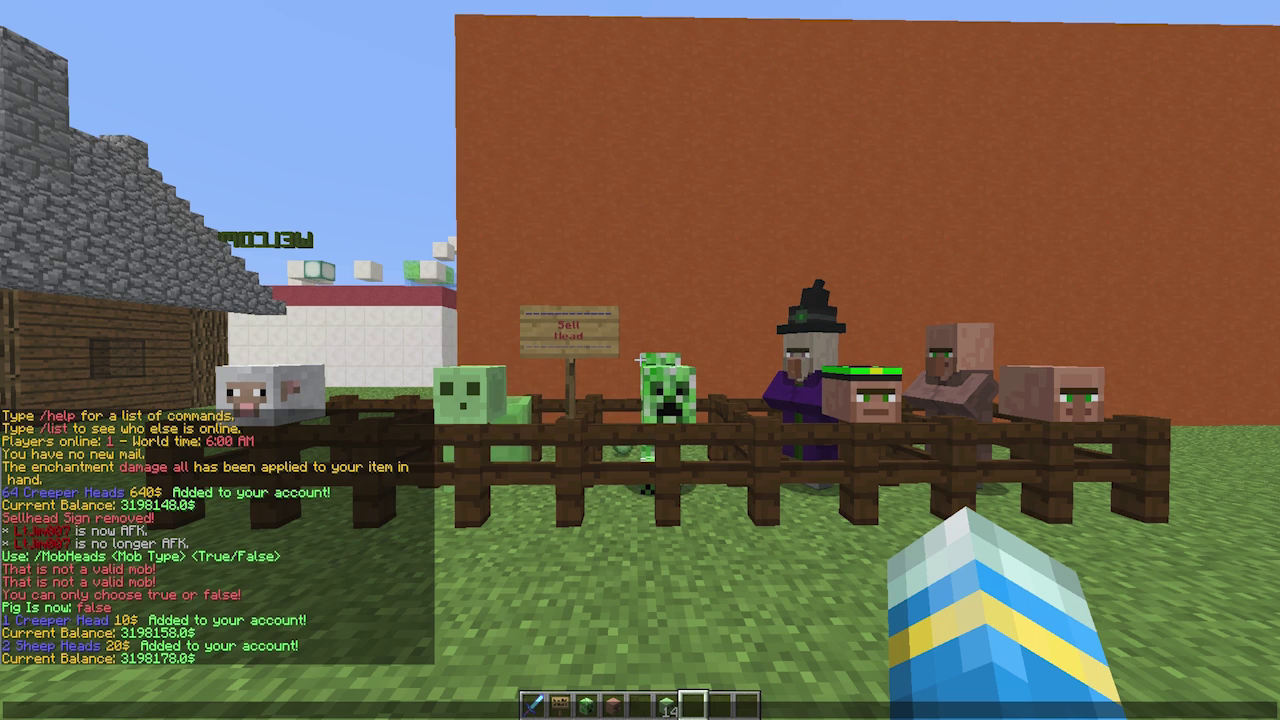
key(Escape)
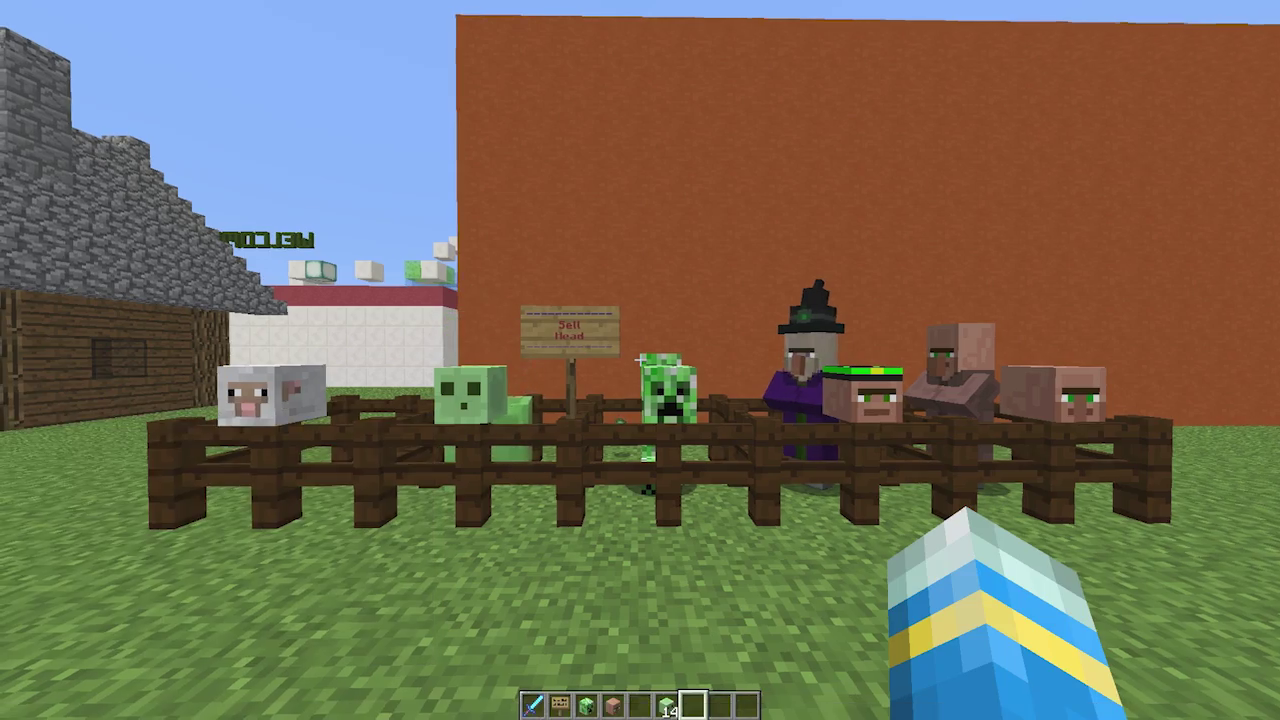
Place a sign on the fence between the creeper and witch heads, with "Sell" and "Heads" on its middle lines
key(a)
key(d)
key(w)
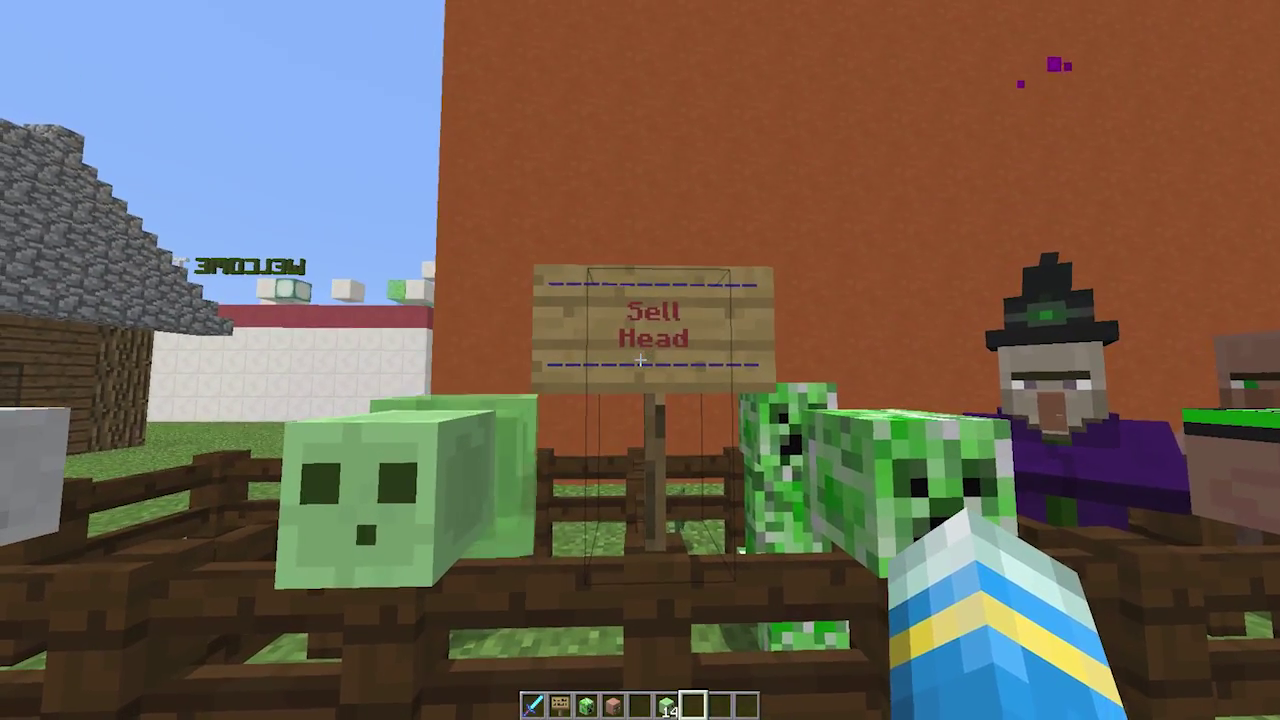
scroll(640, 360, up, 3)
key(2)
key(s)
right_click(640, 360)
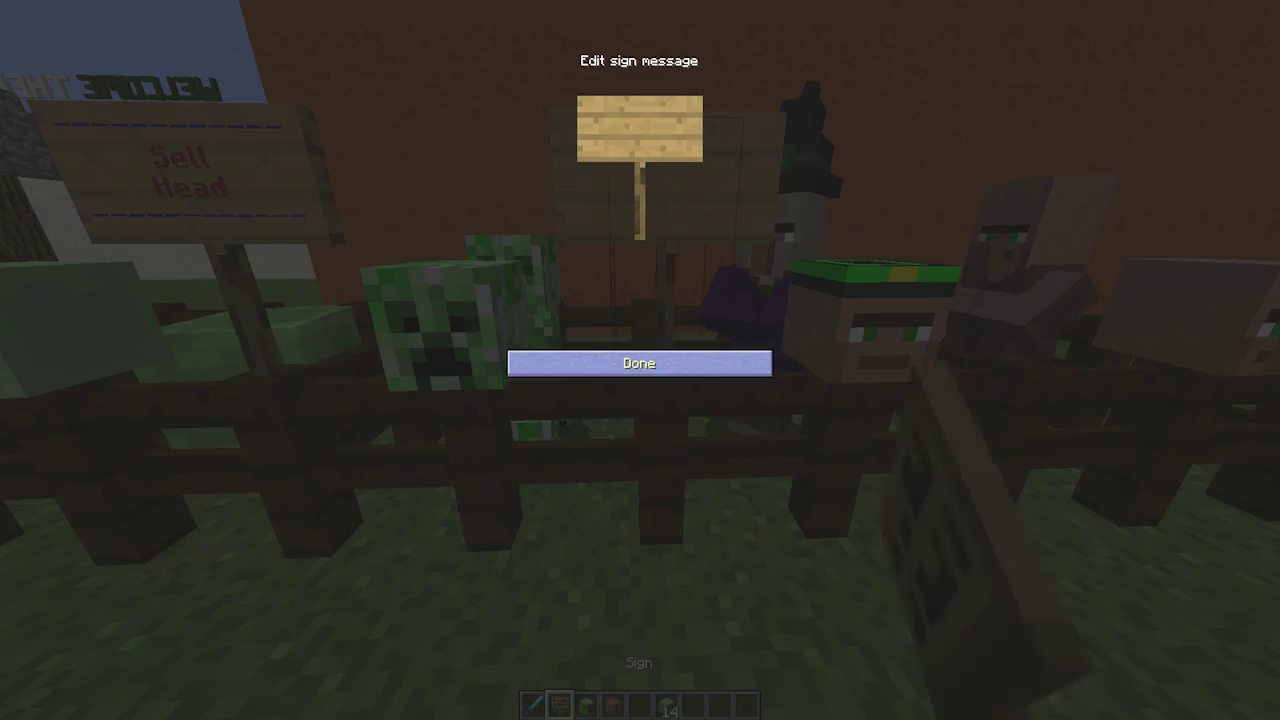
text(Sell)
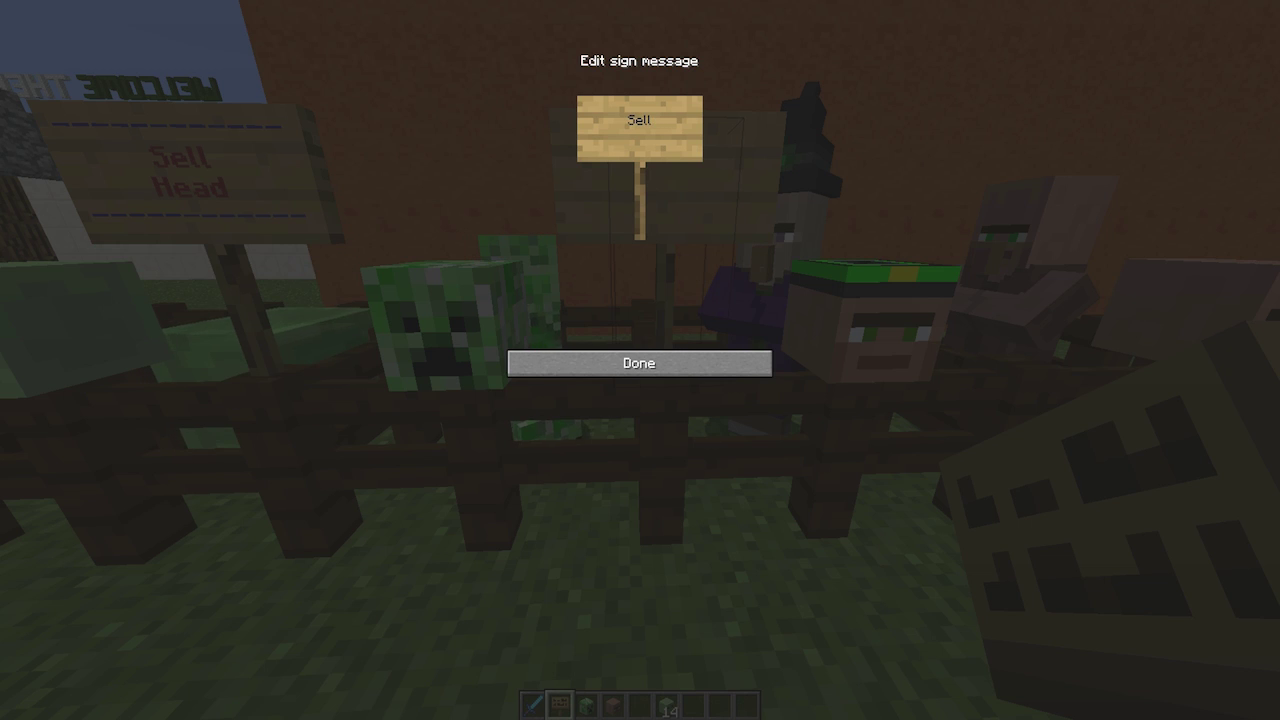
key(Return)
text(Heads)
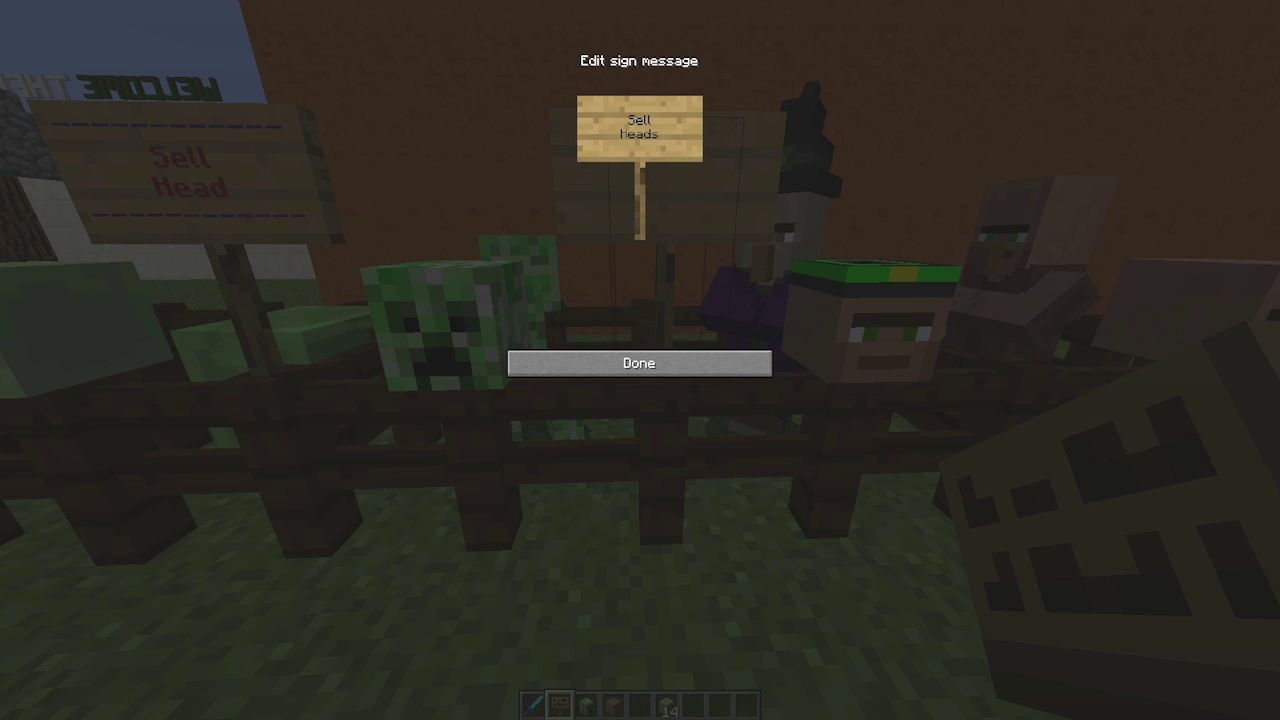
key(Escape)
Compare the two selling signs and test opening the Sell Heads window from them with an empty hand
key(a)
key(w)
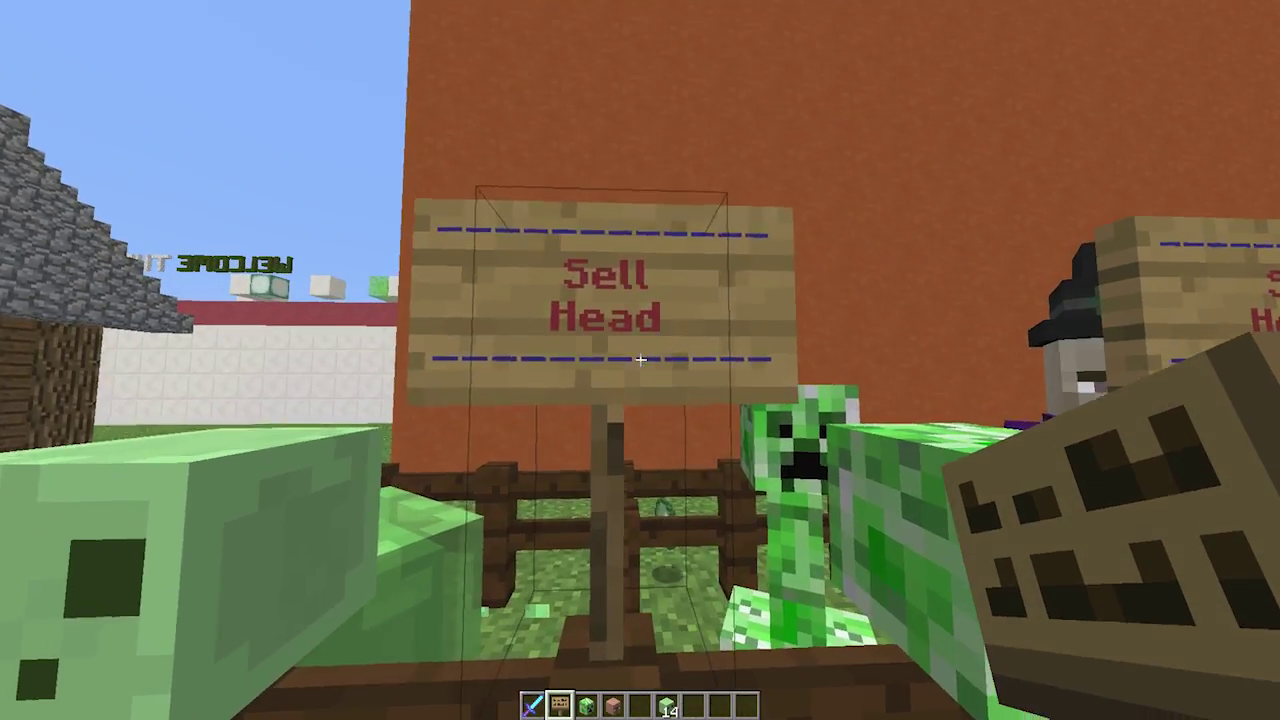
key(d)
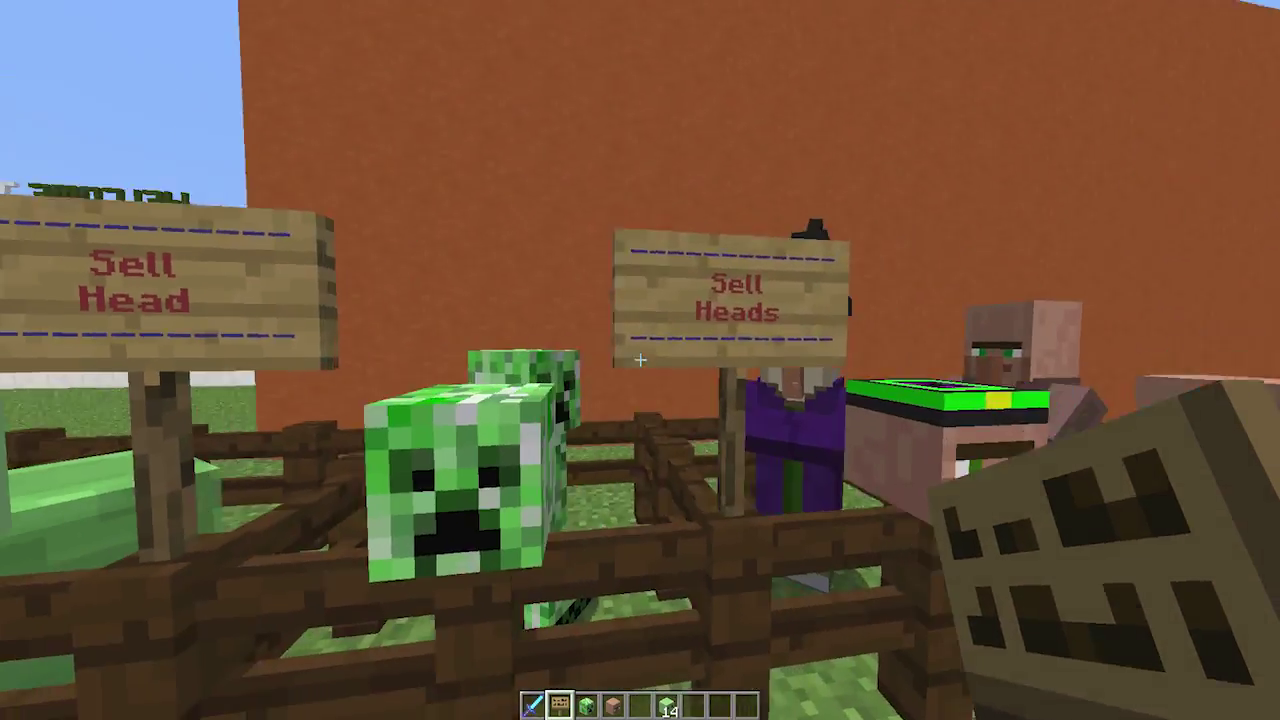
scroll(640, 360, down, 1)
key(a)
key(7)
right_click(640, 360)
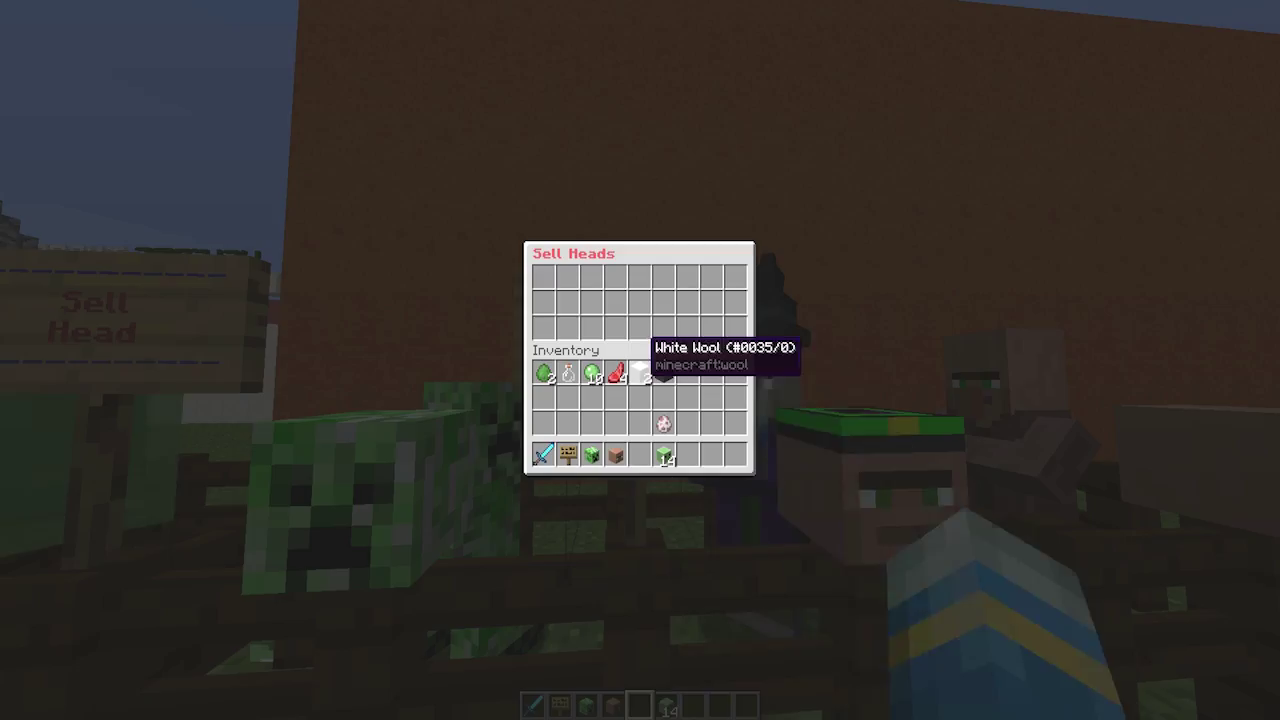
key(Escape)
key(a)
right_click(640, 360)
key(Escape)
right_click(640, 360)
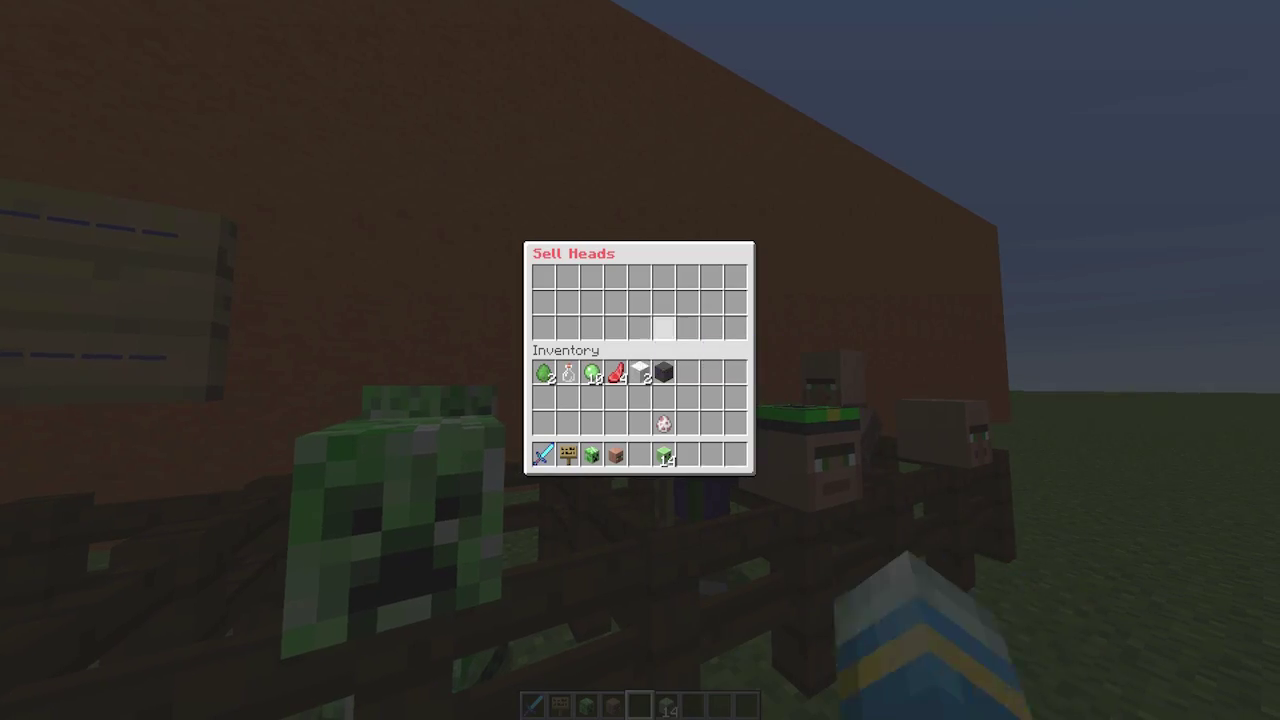
key(Escape)
Sell the creeper head through the new Sell Heads sign
key(a)
right_click(640, 360)
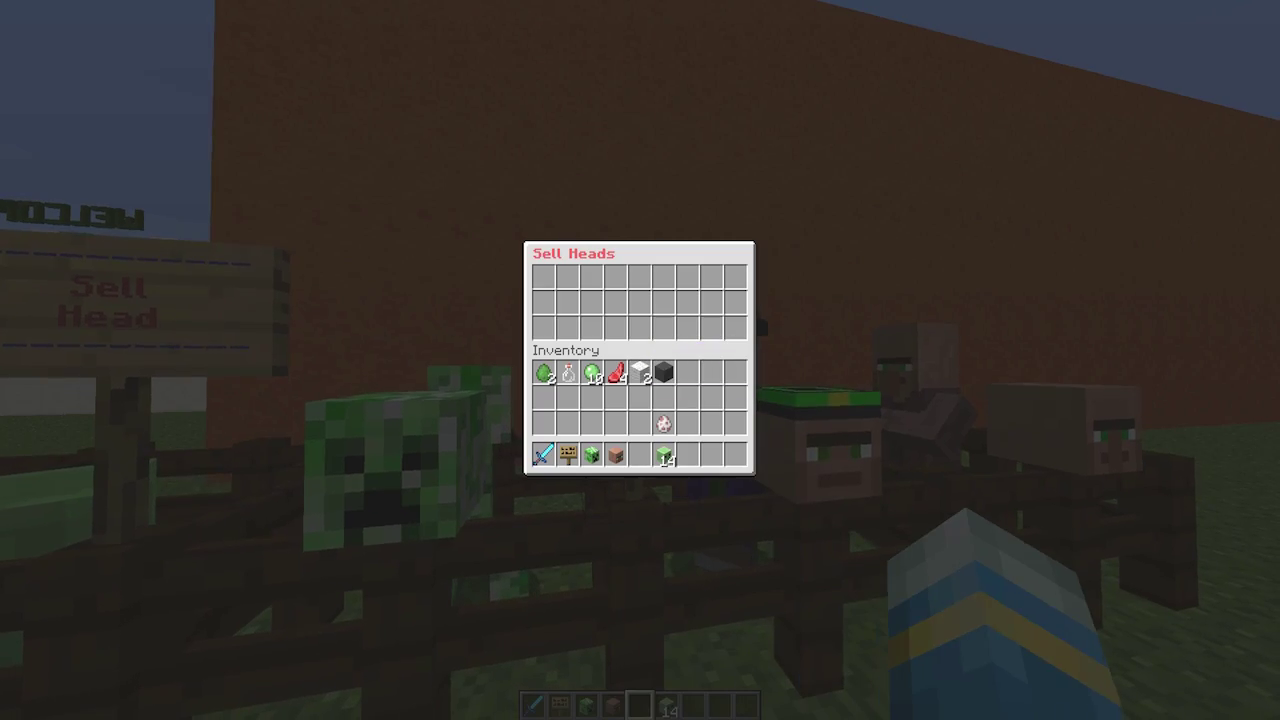
shift+click(591, 455)
key(Escape)
Sell the villager head through the original Sell Head sign and check the sale in the chat log
key(a)
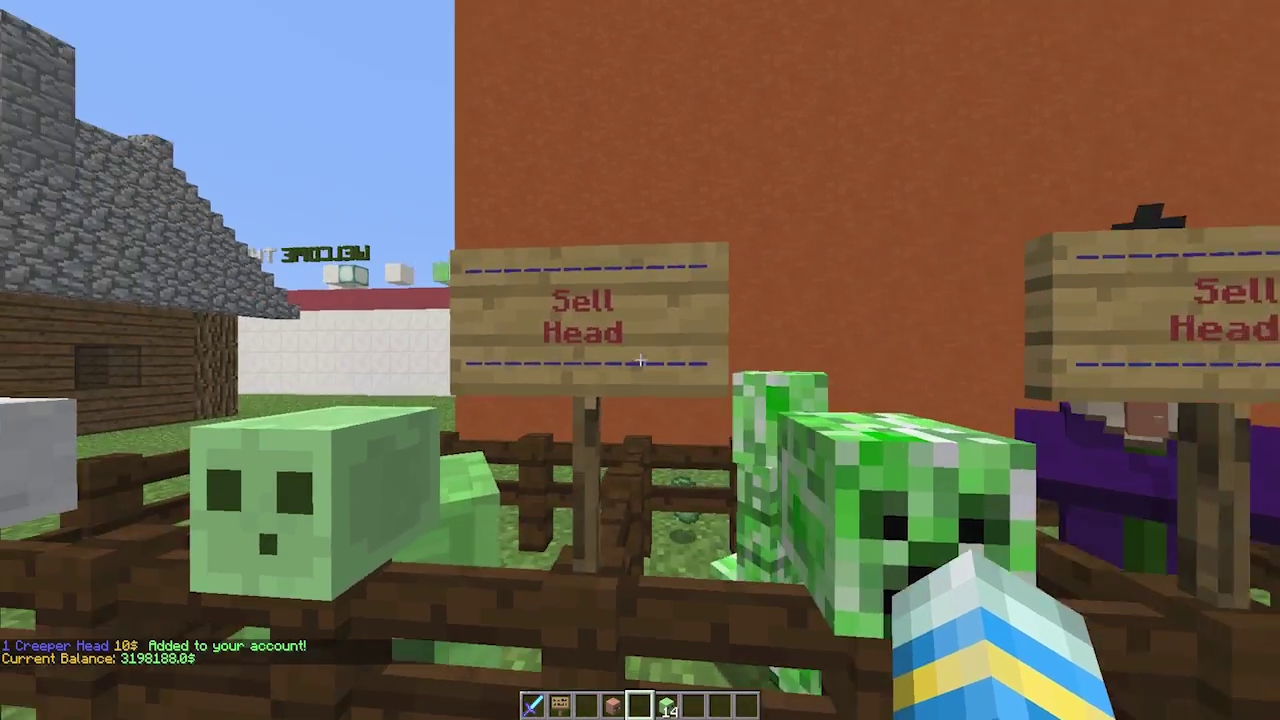
right_click(640, 360)
shift+click(613, 452)
key(Escape)
key(s)
key(t)
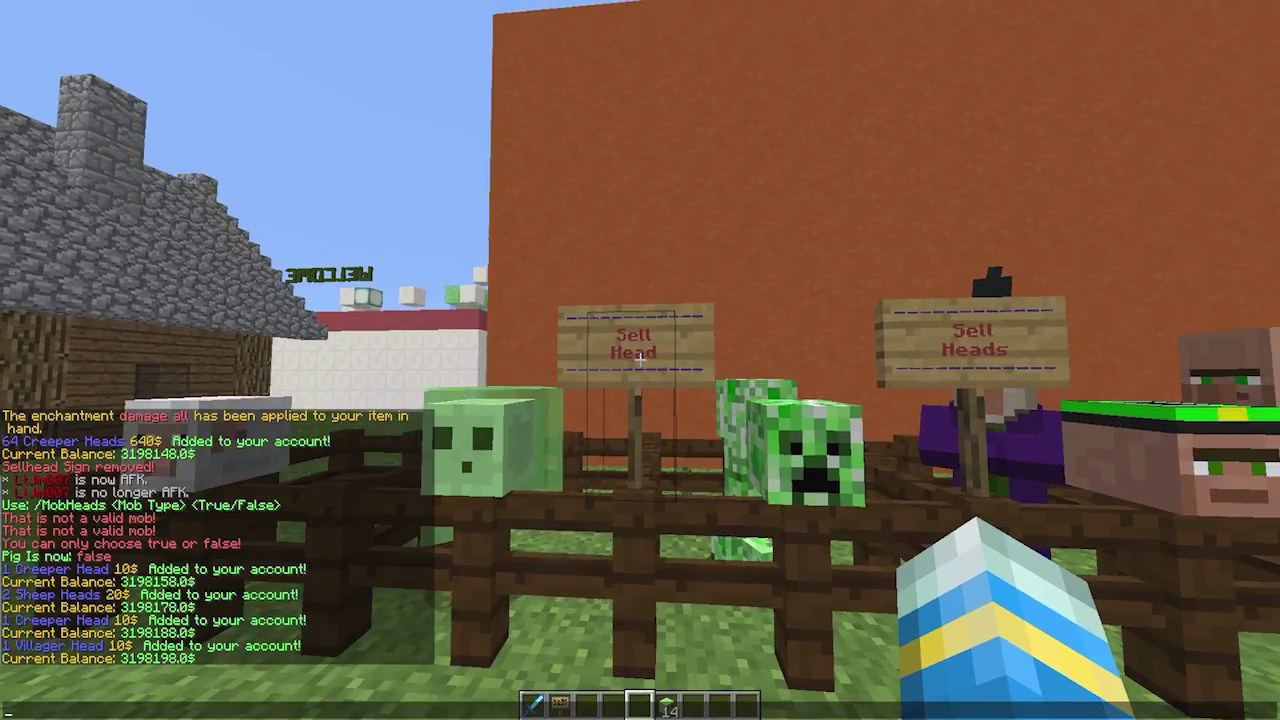
key(Escape)
Sell the stack of 14 slime heads through the original Sell Head sign and check the chat log
right_click(640, 360)
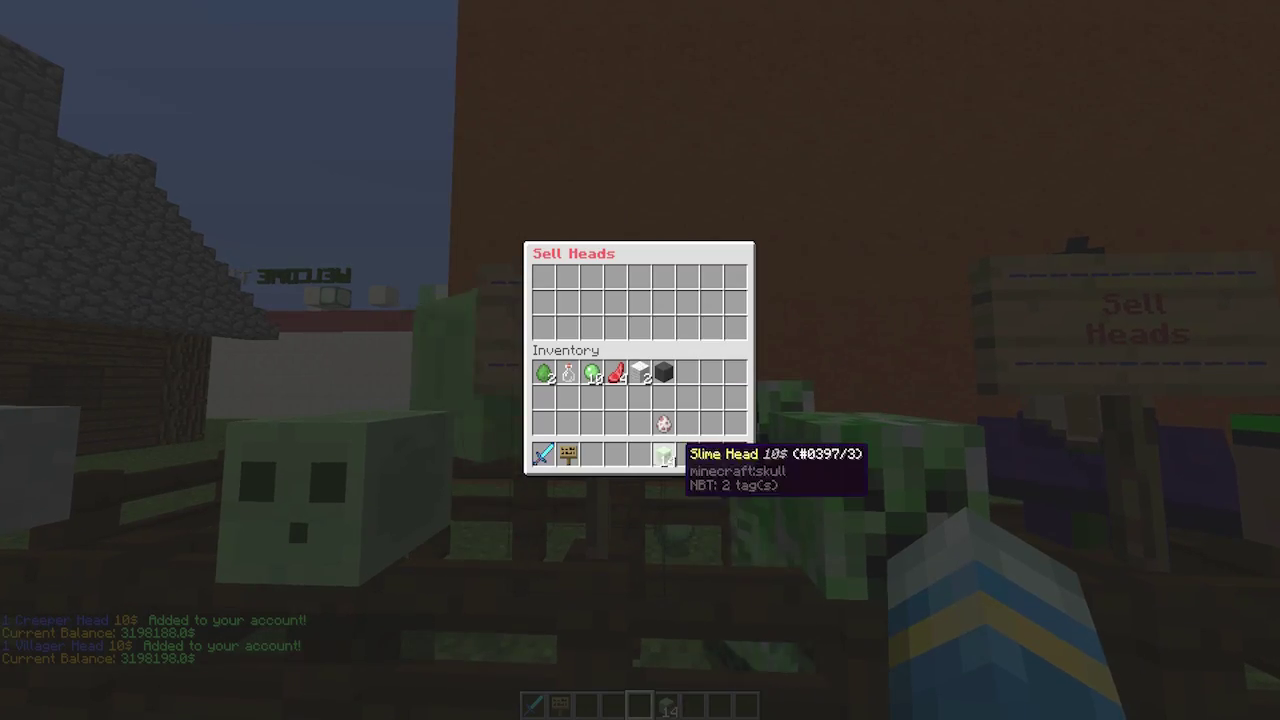
shift+click(663, 455)
key(Escape)
key(w)
key(s)
key(t)
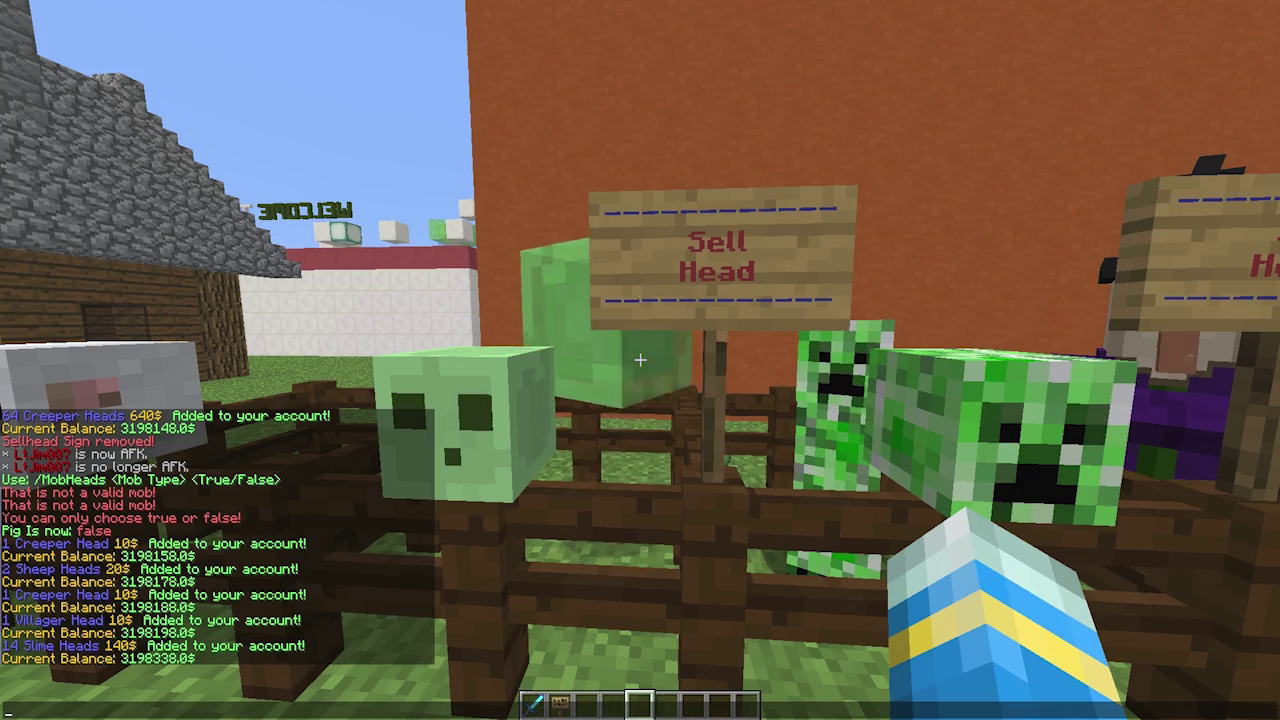
key(Escape)
Set the Wolf mob type to false with the /mobheads command
key(s)
key(s)
key(t)
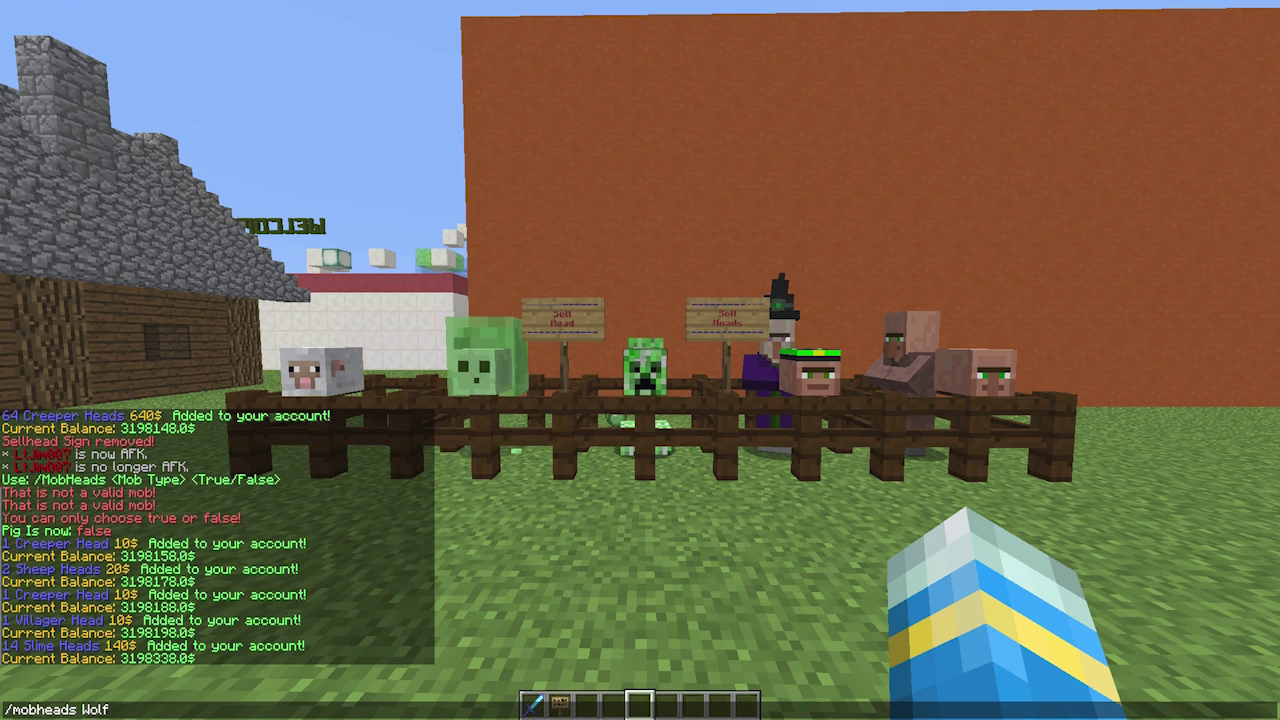
text(e)
key(Return)
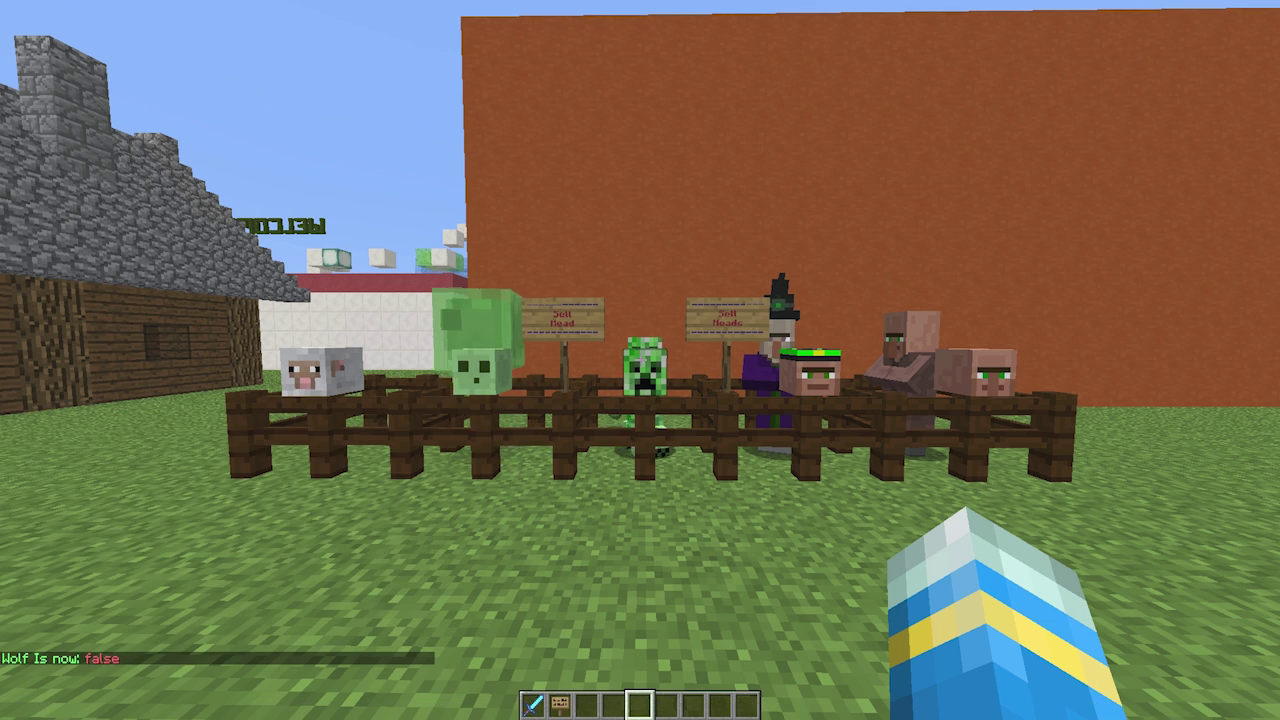
Try to set the wolf mob type to true with the /mobheads command, writing the mob name in lowercase
key(w)
key(t)
key(Up)
key(BackSpace)
key(BackSpace)
key(BackSpace)
key(BackSpace)
key(BackSpace)
key(BackSpace)
key(BackSpace)
key(BackSpace)
key(BackSpace)
key(BackSpace)
text(wolf true)
key(Return)
Set the Wolf mob type to true with the /mobheads command, capitalizing the mob name
key(t)
key(Up)
key(Left)
key(Left)
key(Left)
key(Left)
key(Left)
key(Left)
key(Left)
key(Left)
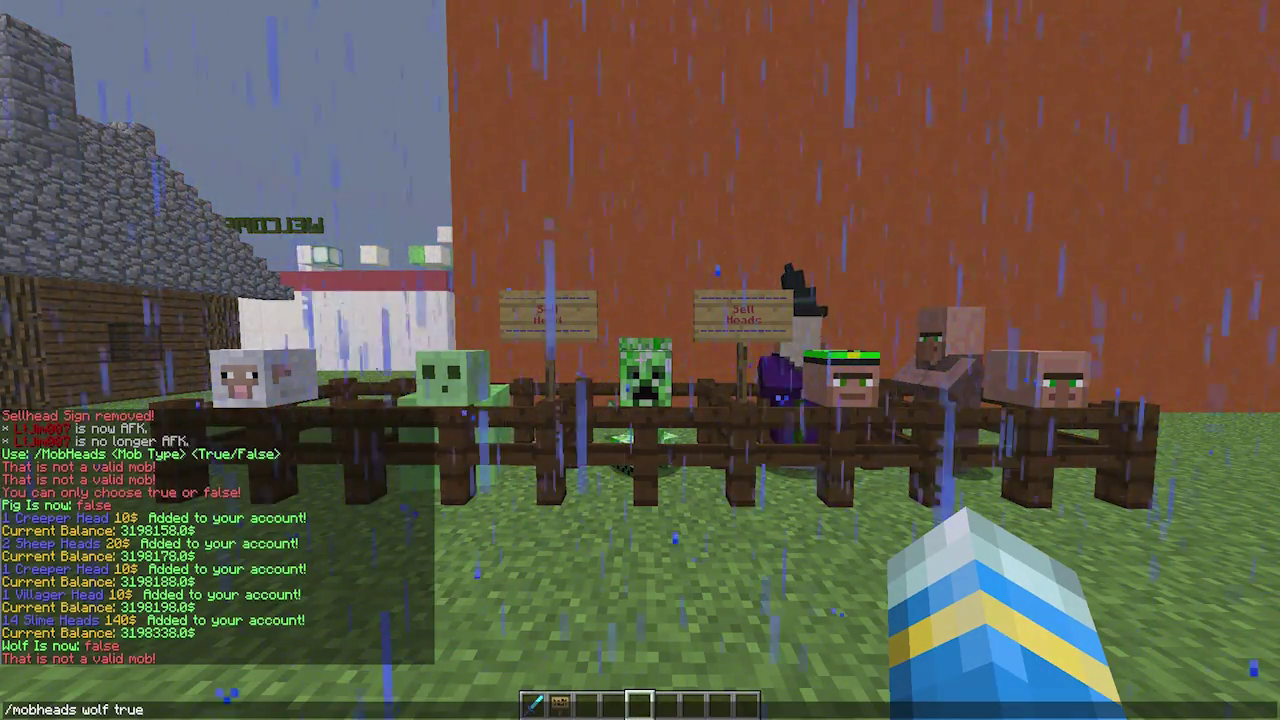
key(BackSpace)
text(W)
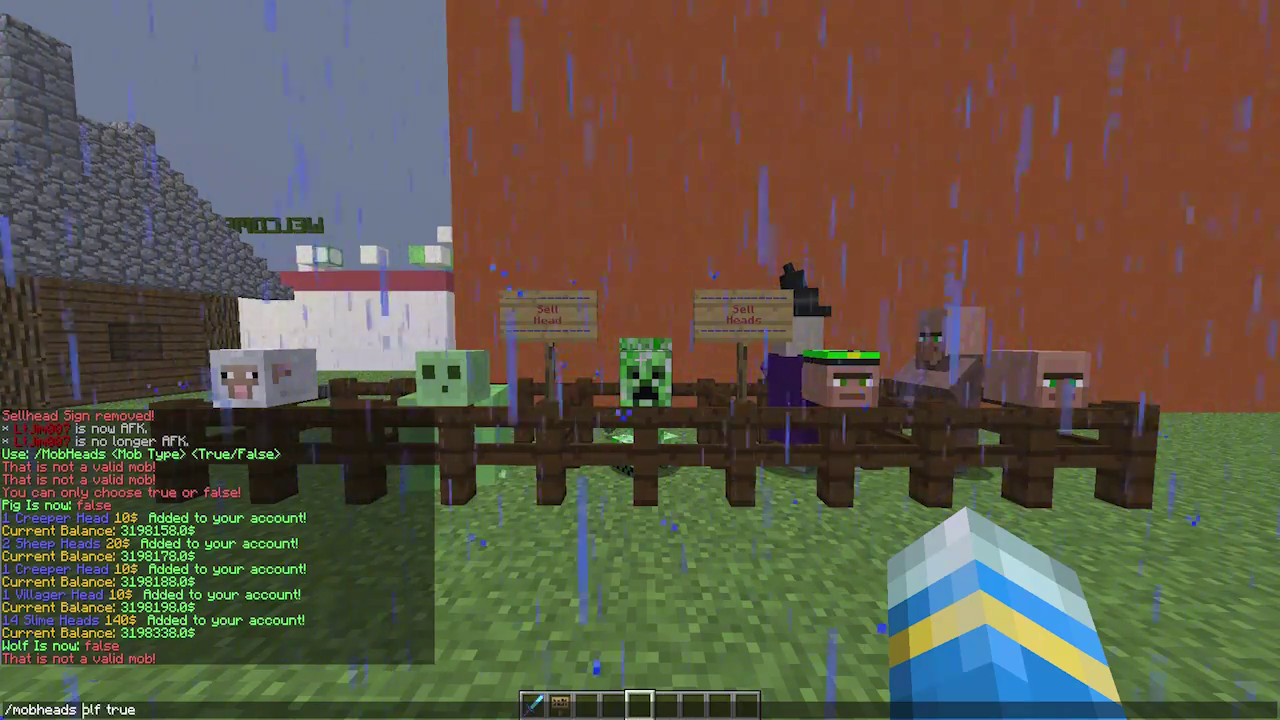
key(Return)
Change the world's weather to sun with the /sun command
key(slash)
text(sun)
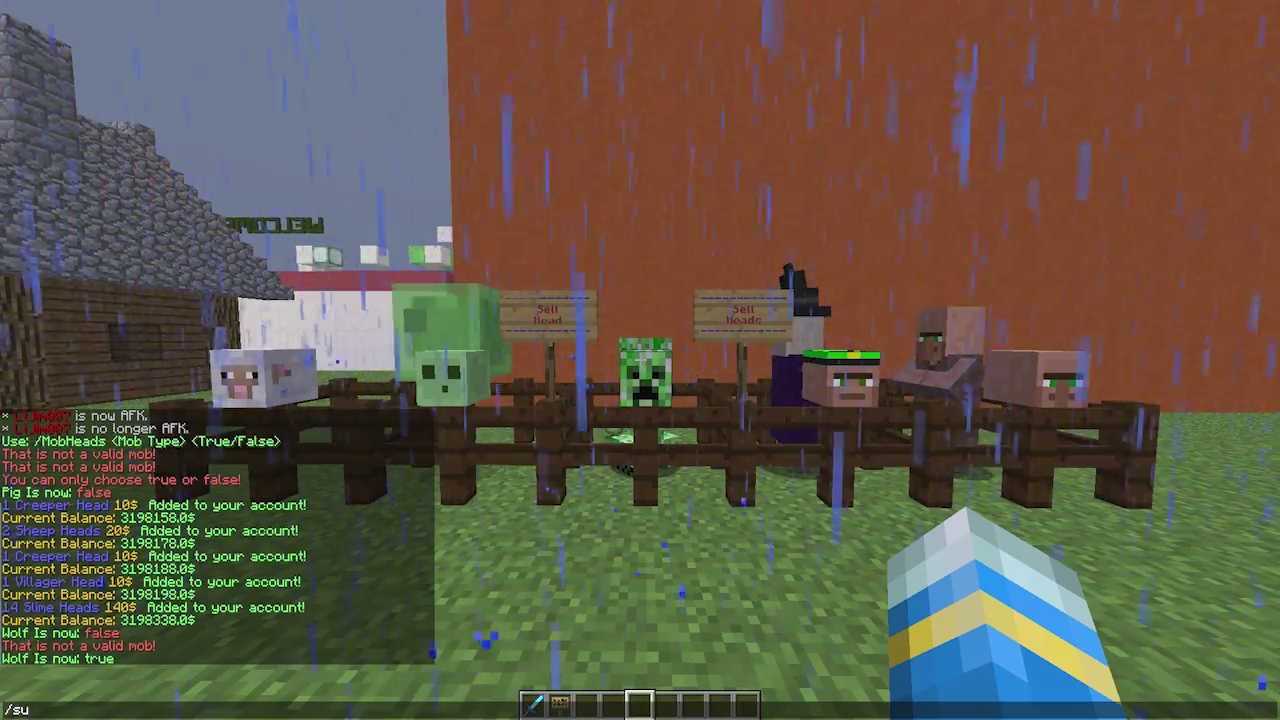
key(Return)
key(Escape)
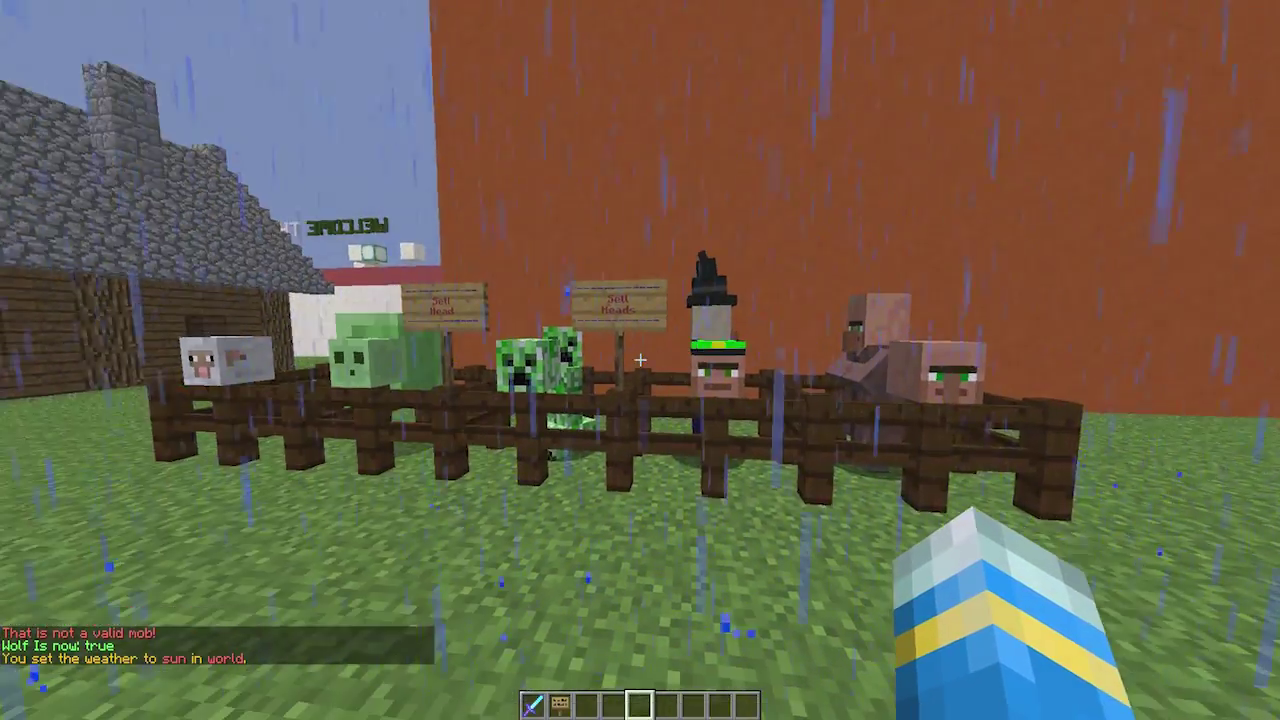
scroll(640, 360, up, 4)
key(w)
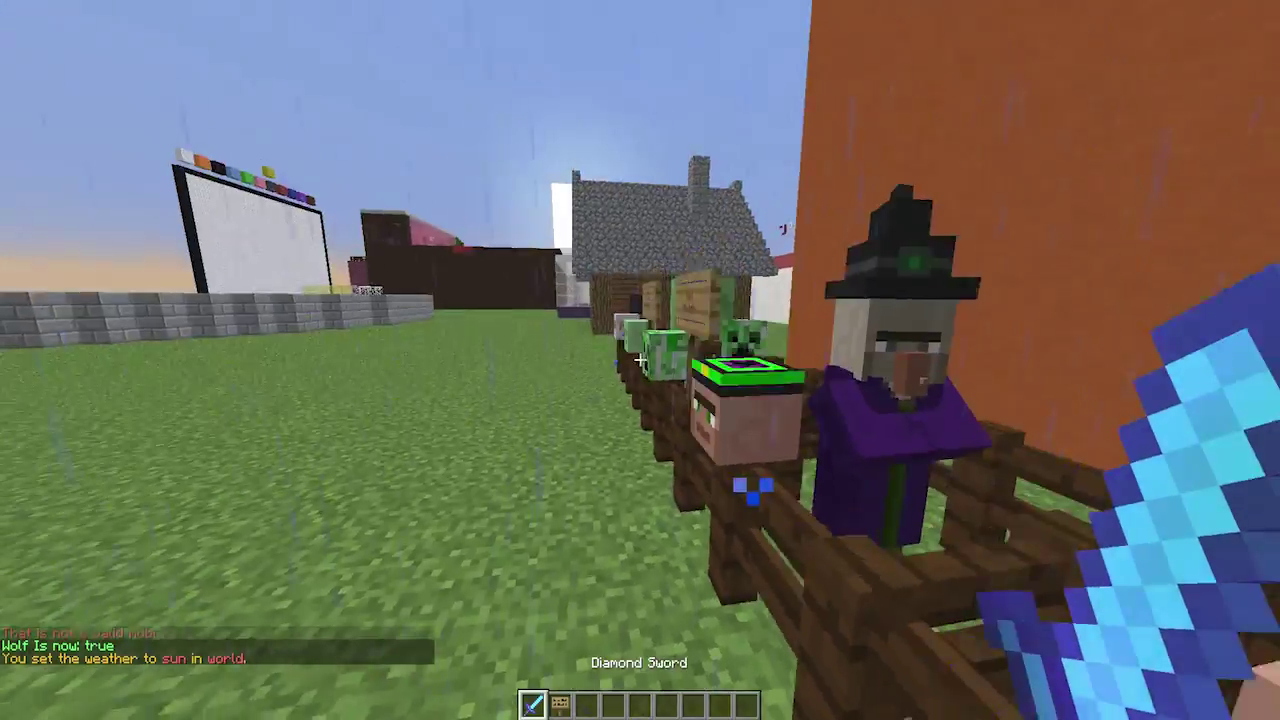
scroll(640, 360, down, 1)
key(s)
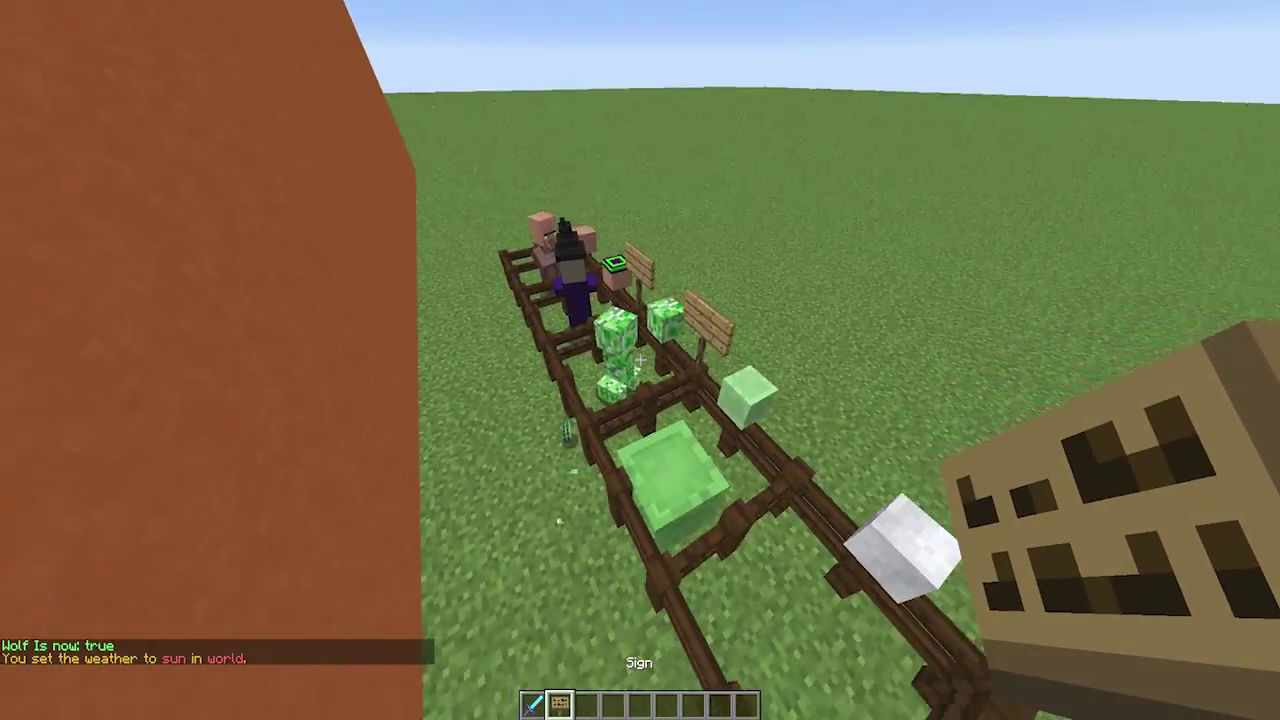
key(w)
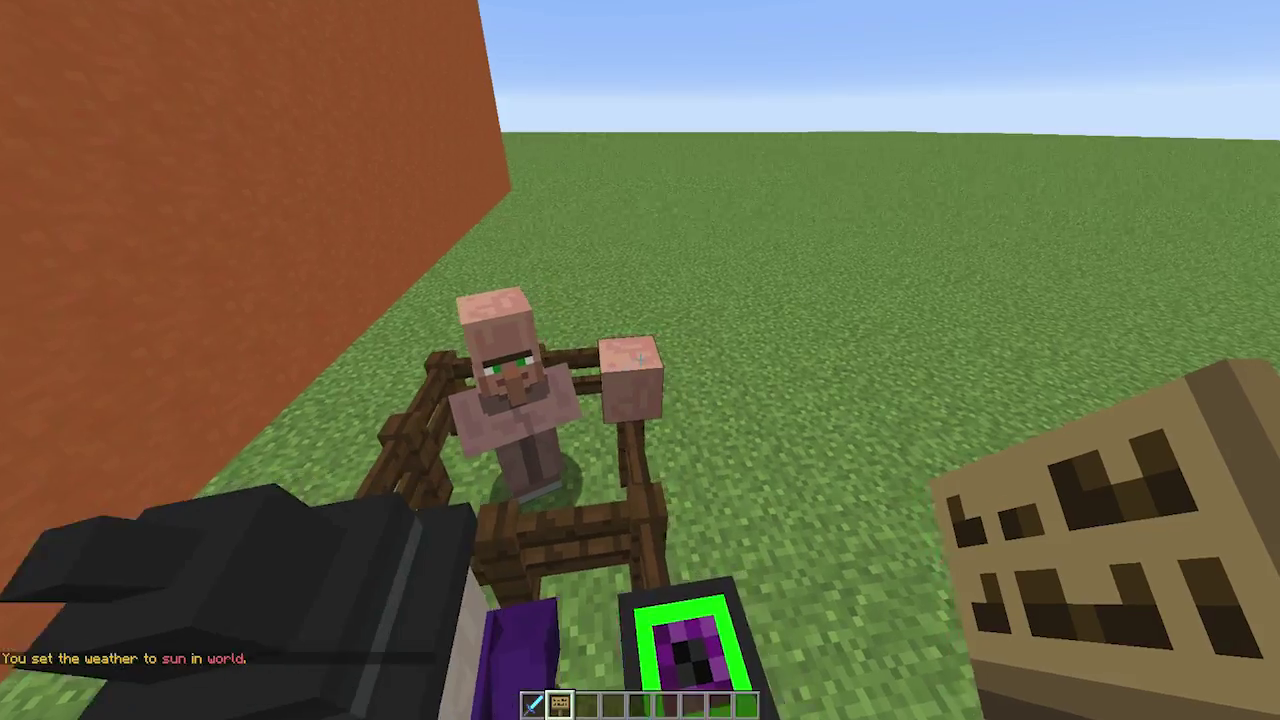
scroll(640, 360, down, 2)
key(w)
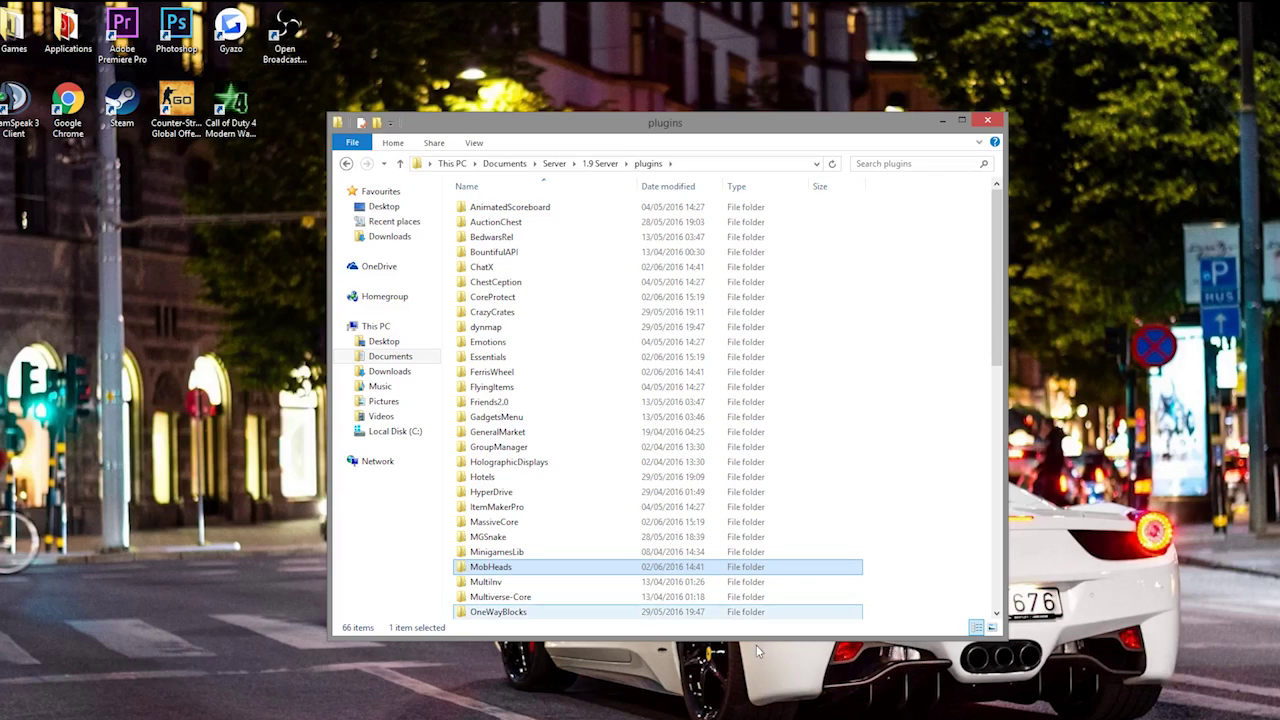
Switch to File Explorer, enter the MobHeads plugin folder and open the Sign file in Notepad++
double_click(514, 568)
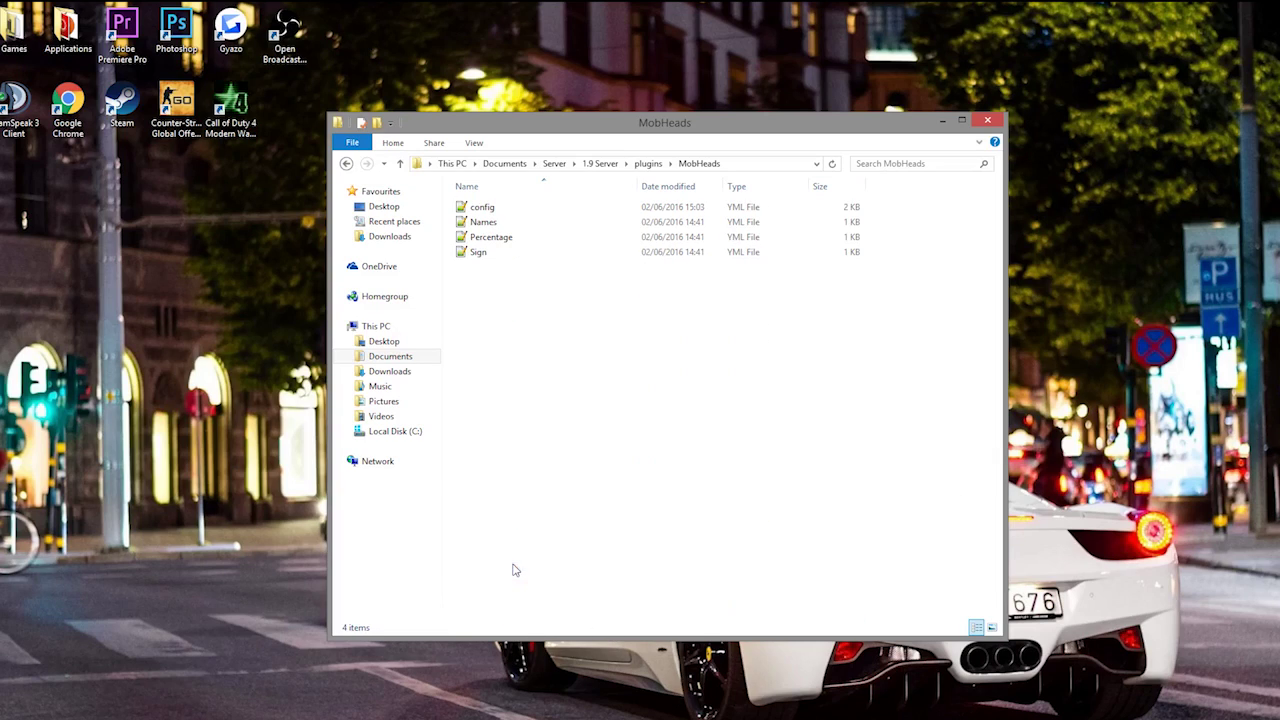
drag(699, 464, 551, 150)
click(528, 310)
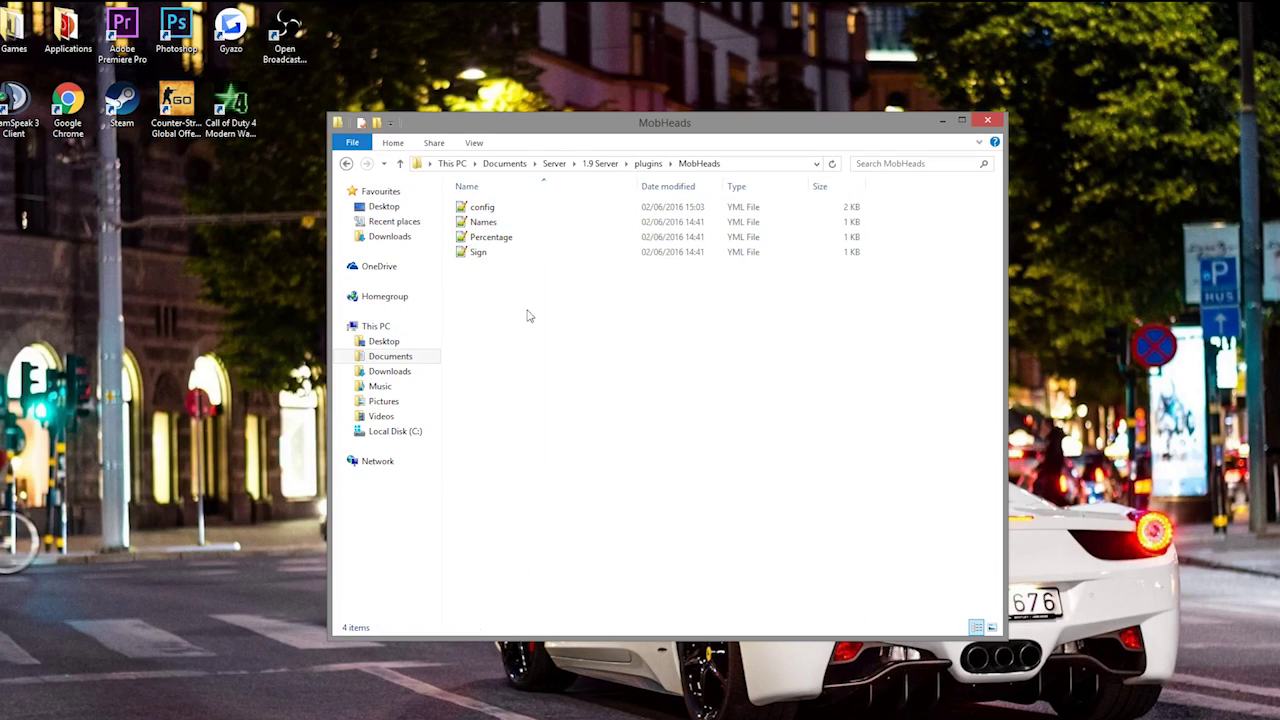
double_click(527, 253)
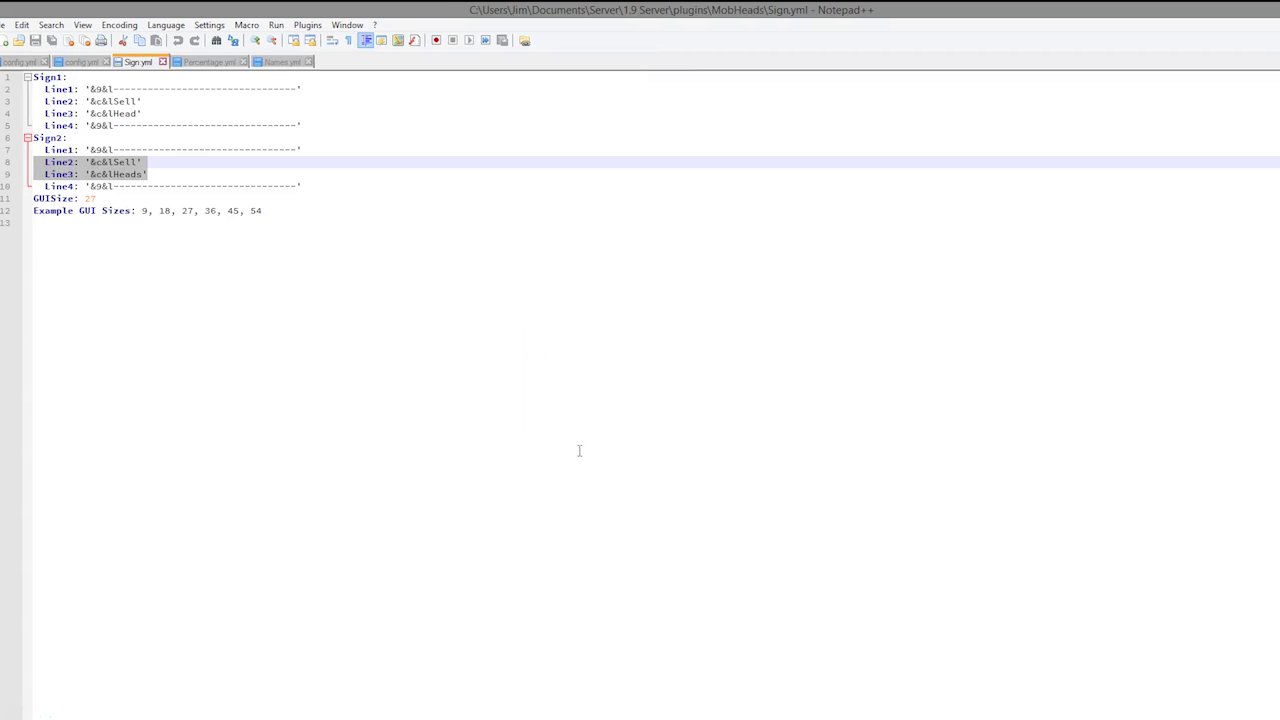
Review the Sign1 and Sign2 text lines and the GUI size options in Sign.yml
click(466, 286)
key(ctrl+a)
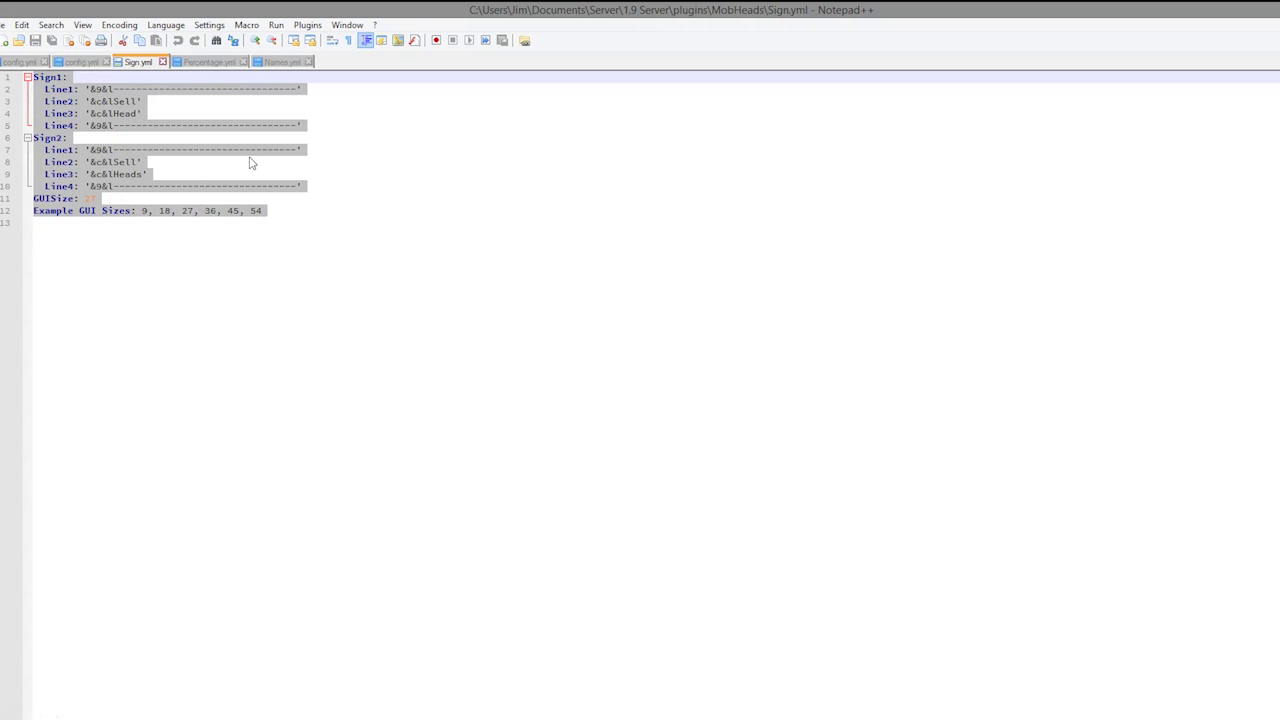
click(251, 163)
drag(181, 134, 30, 77)
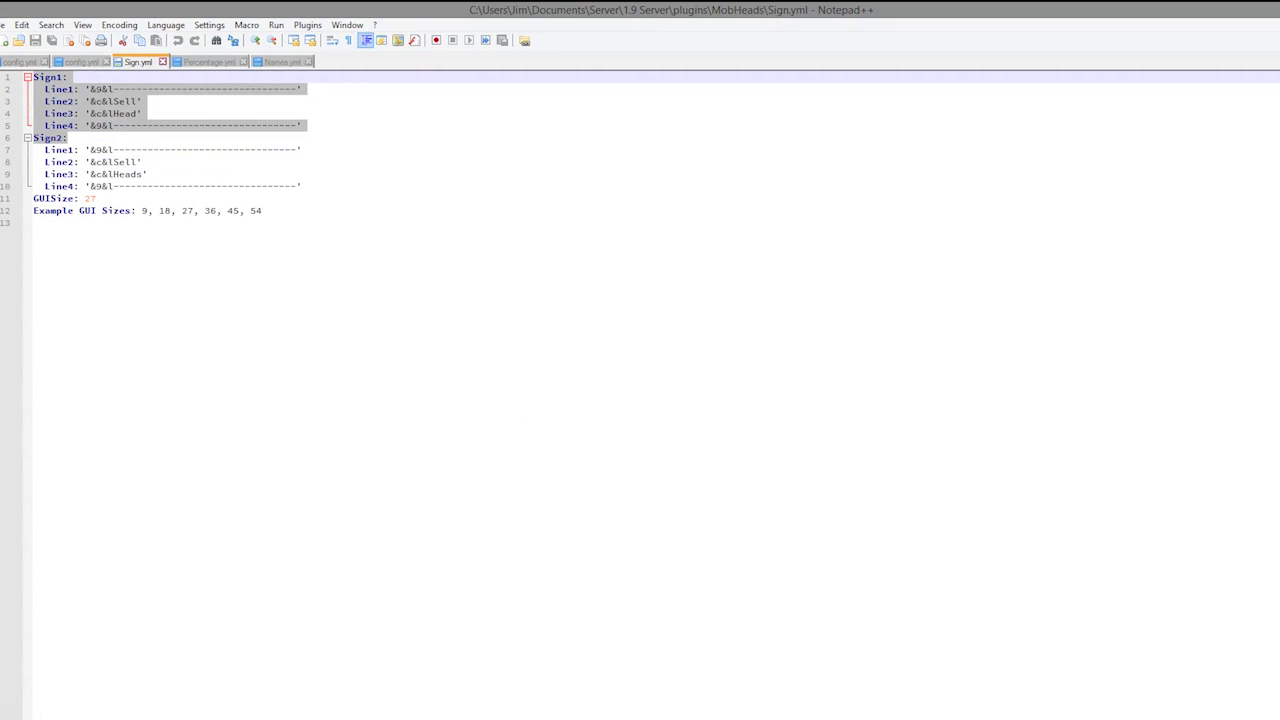
drag(300, 211, 30, 199)
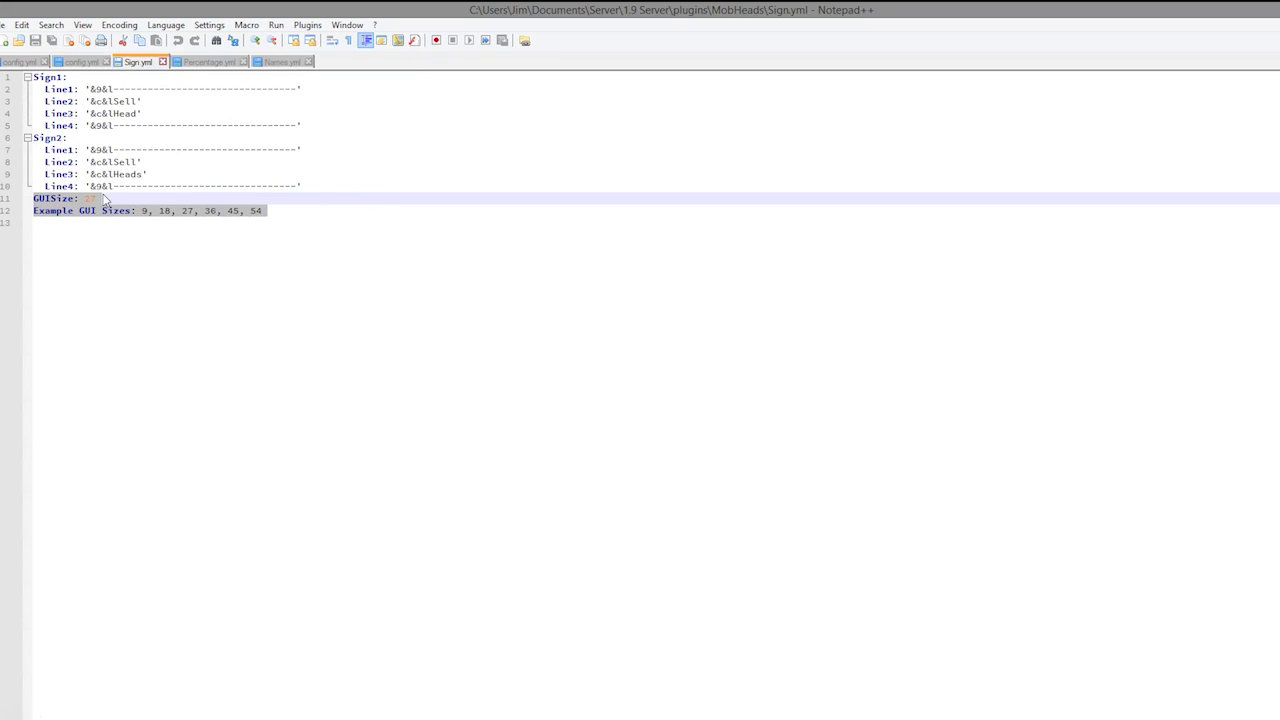
Set GUISize to 9 in Sign.yml and save the file
click(115, 198)
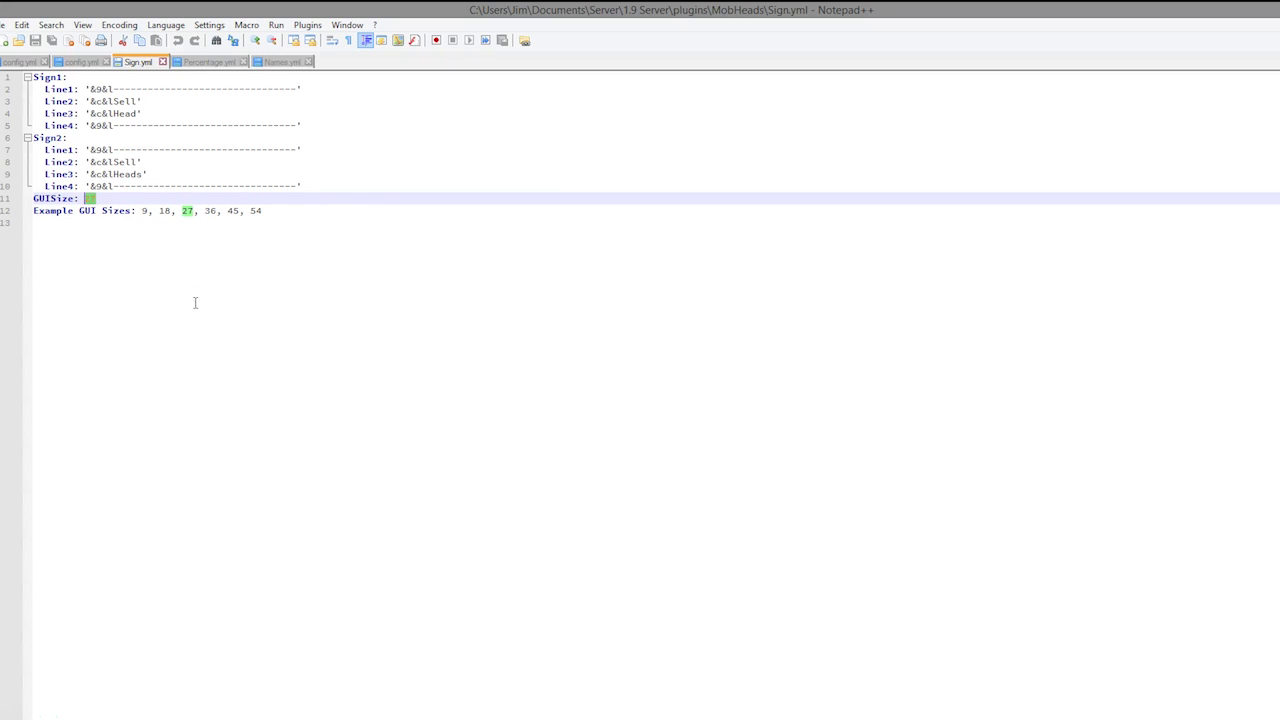
text(9)
click(234, 187)
key(ctrl+s)
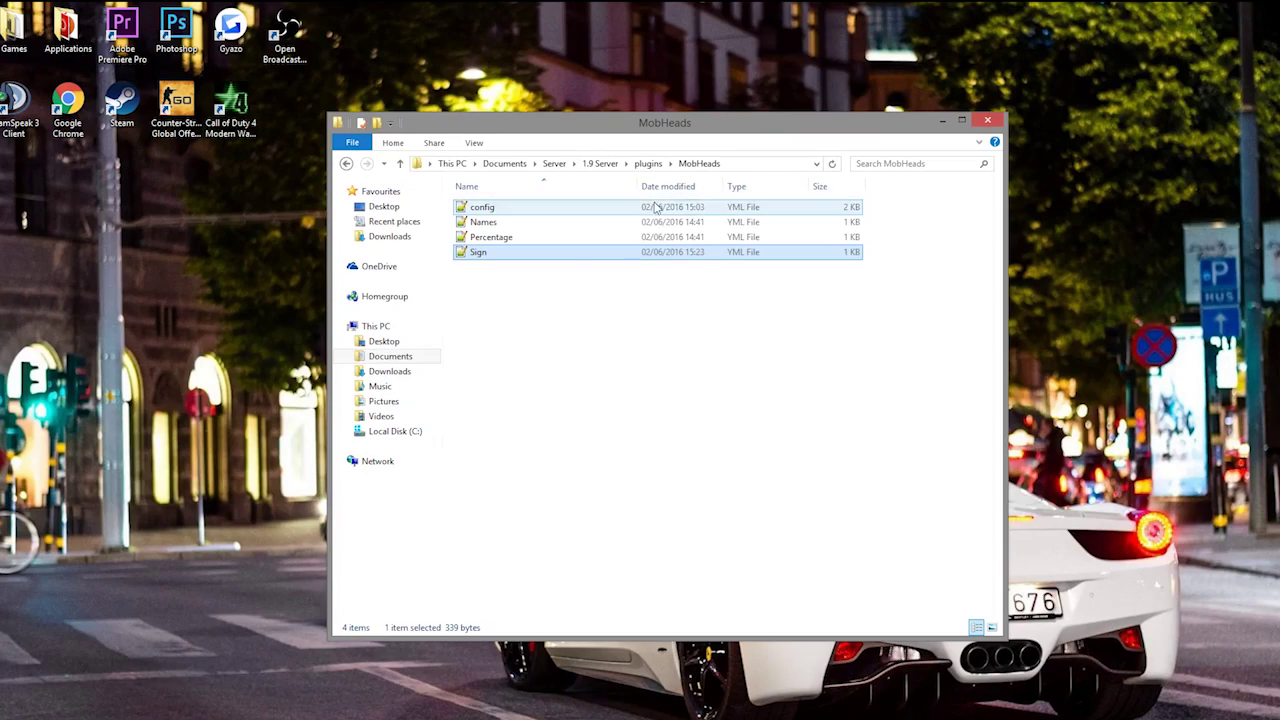
Open Percentage.yml from the MobHeads folder and review the percentage listed for each mob
click(500, 237)
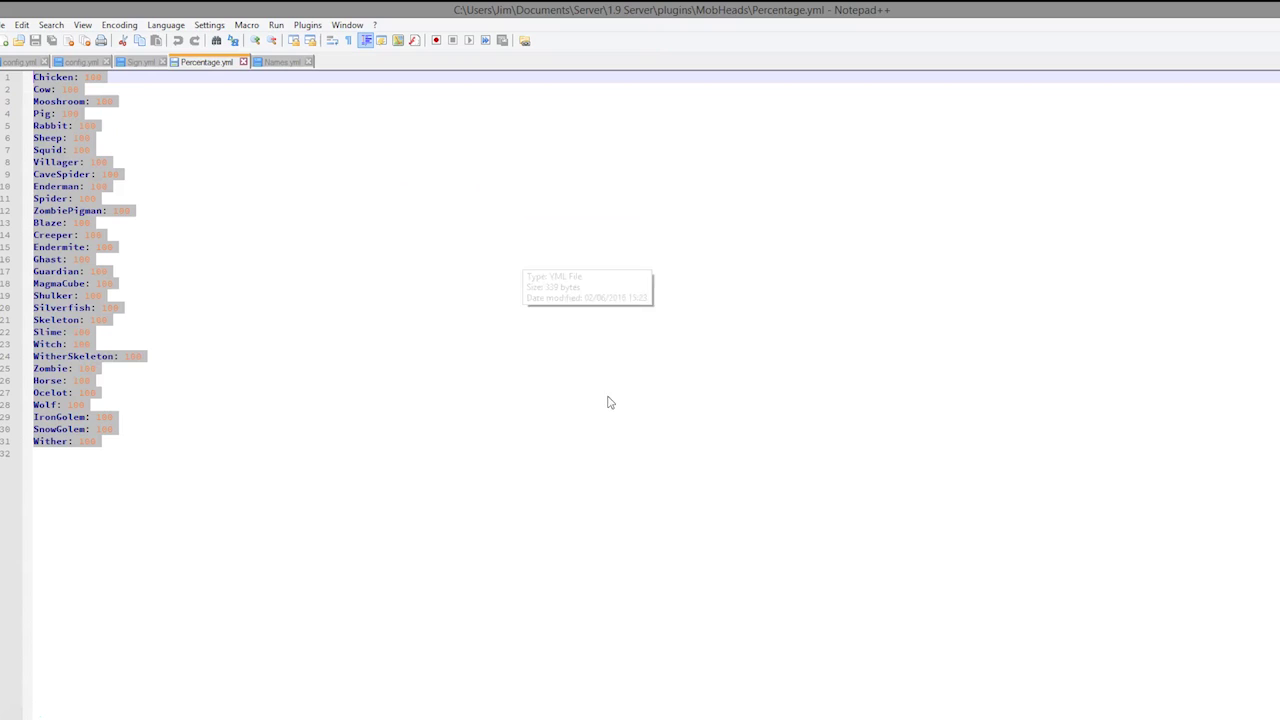
key(ctrl+a)
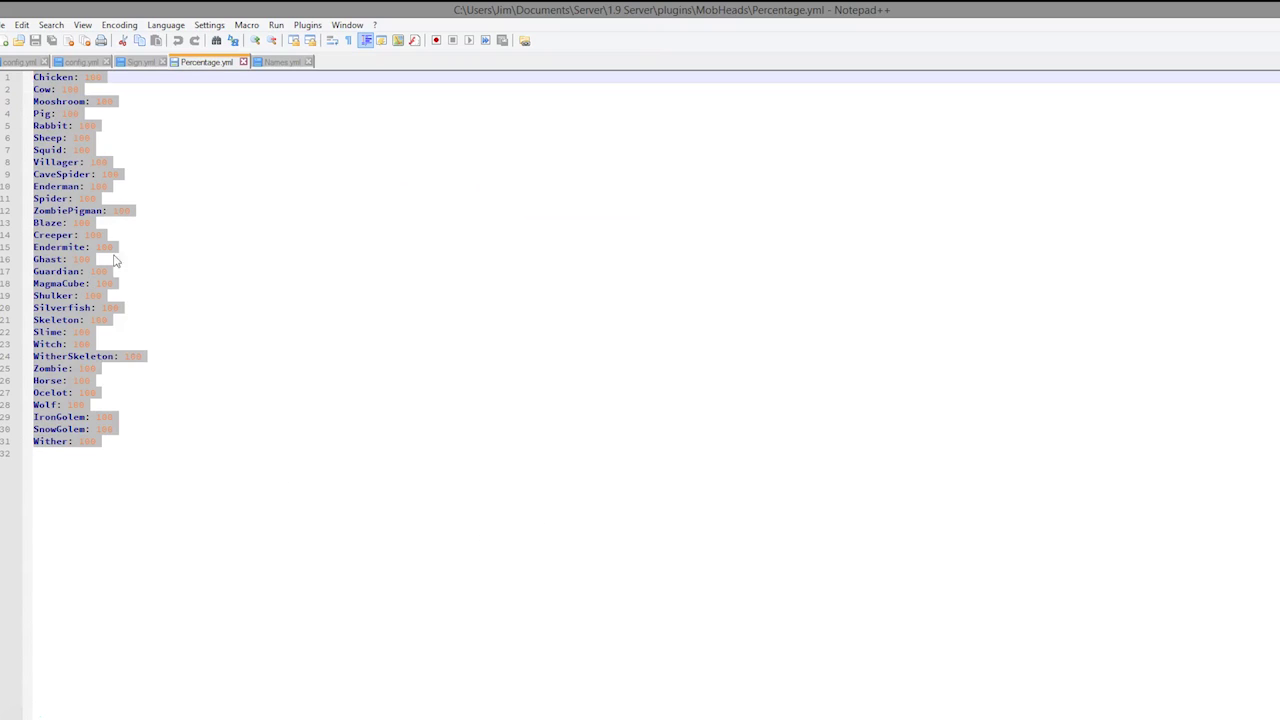
click(165, 312)
drag(173, 384, 33, 137)
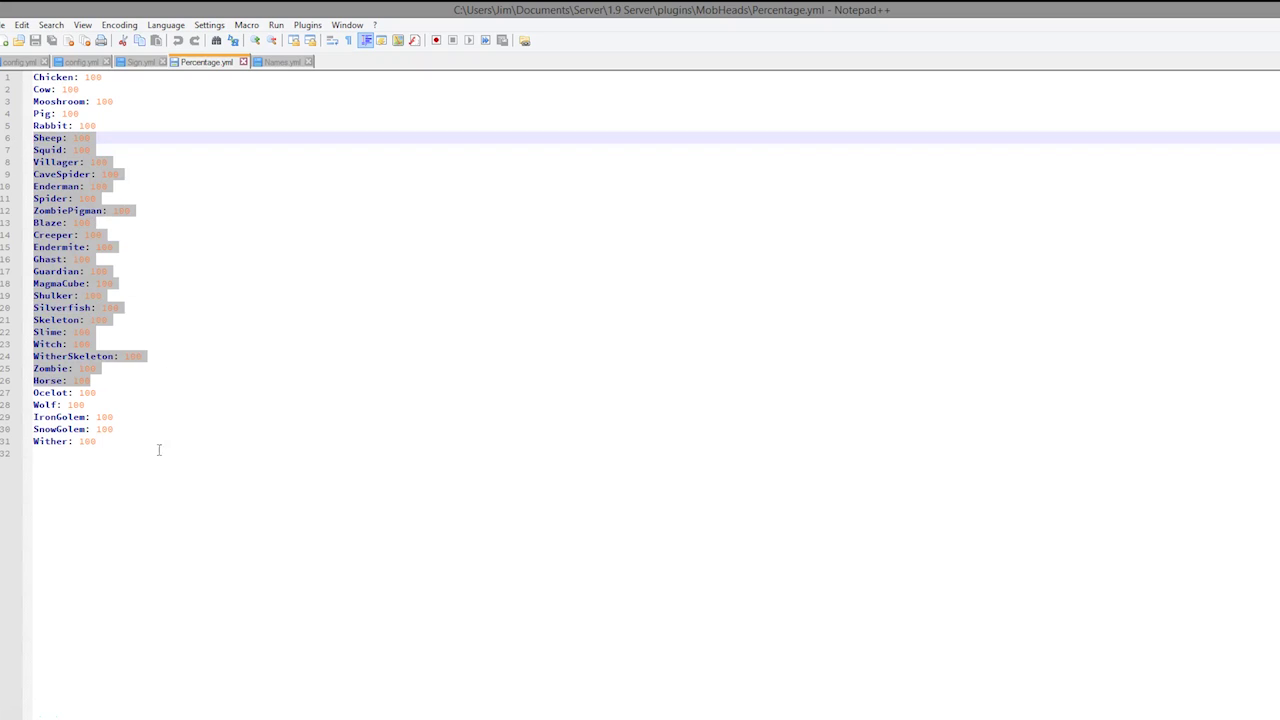
drag(175, 453, 40, 77)
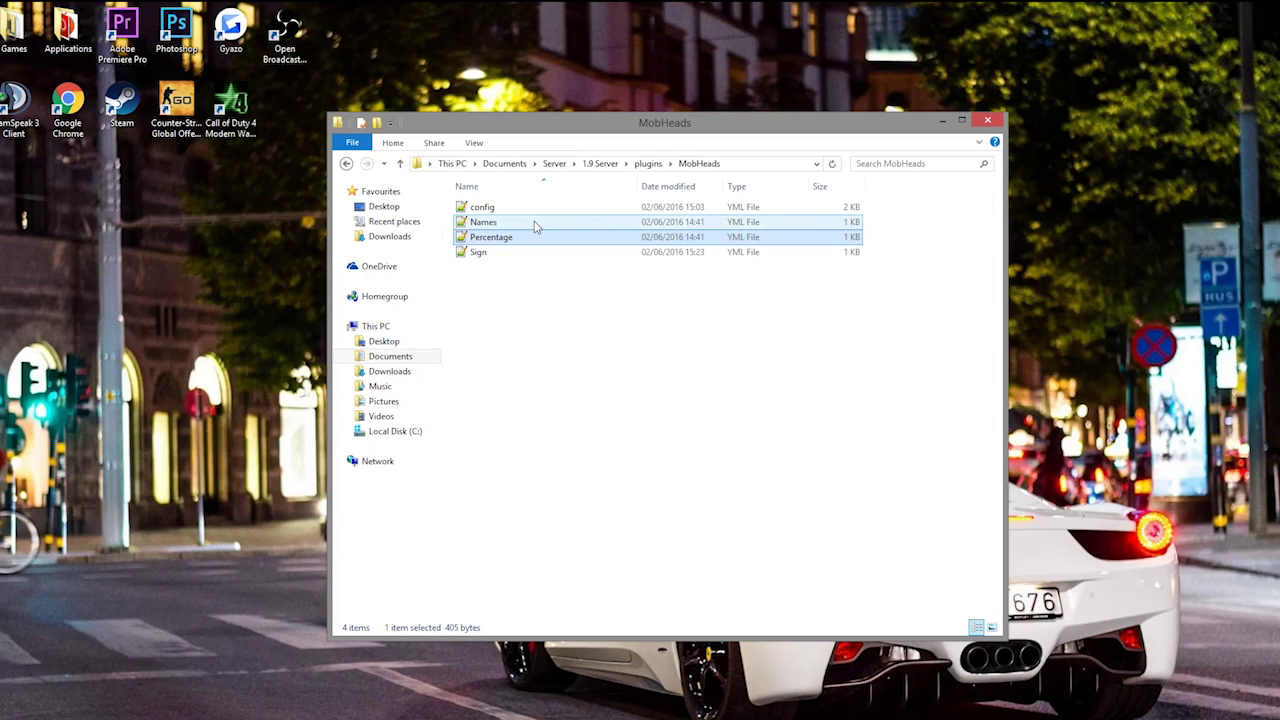
Open Names.yml from the MobHeads folder and review the colour-coded head name of each mob
click(533, 226)
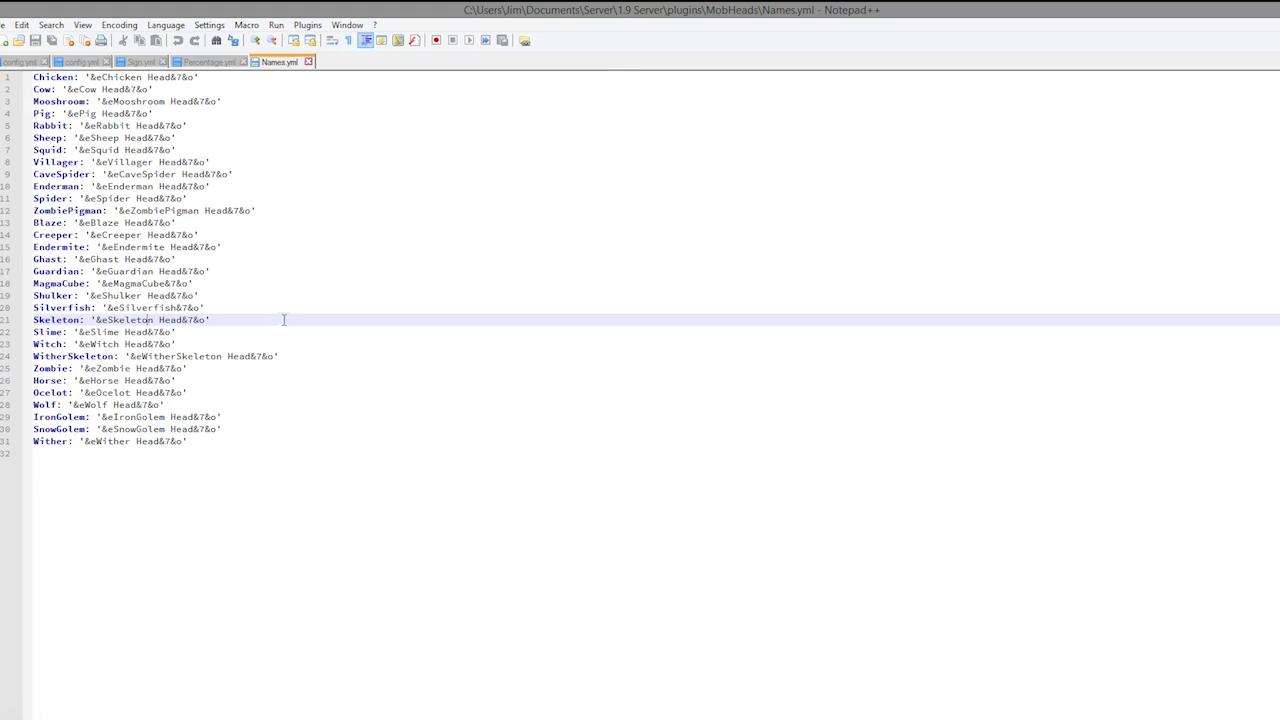
drag(284, 319, 76, 173)
click(299, 317)
drag(188, 347, 5, 350)
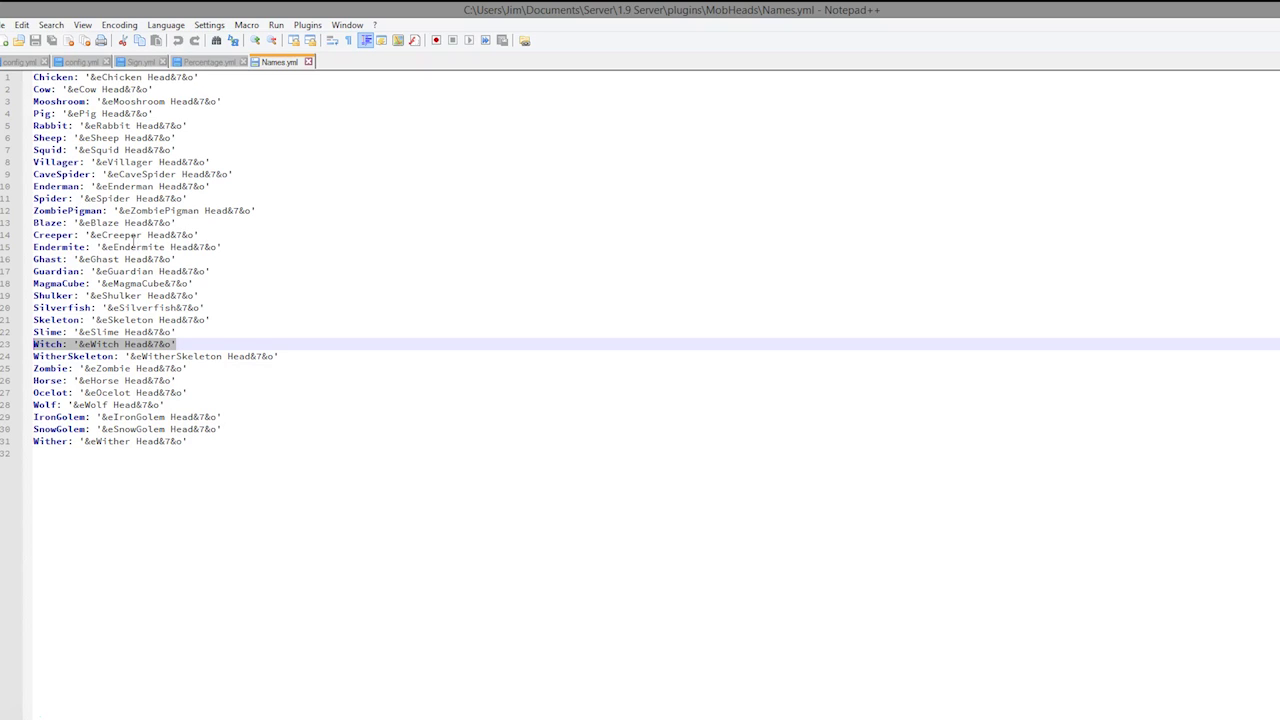
drag(290, 308, 19, 37)
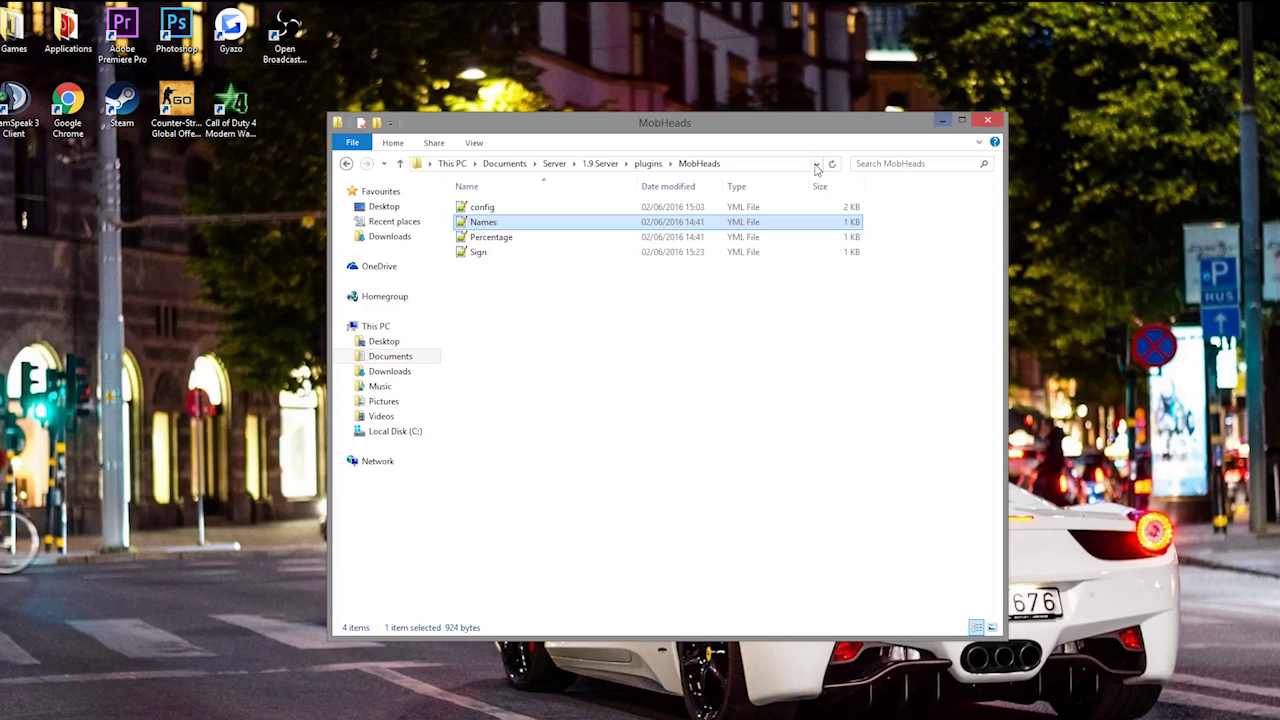
Open config.yml from the MobHeads folder and review the true/false setting of each mob type
click(516, 207)
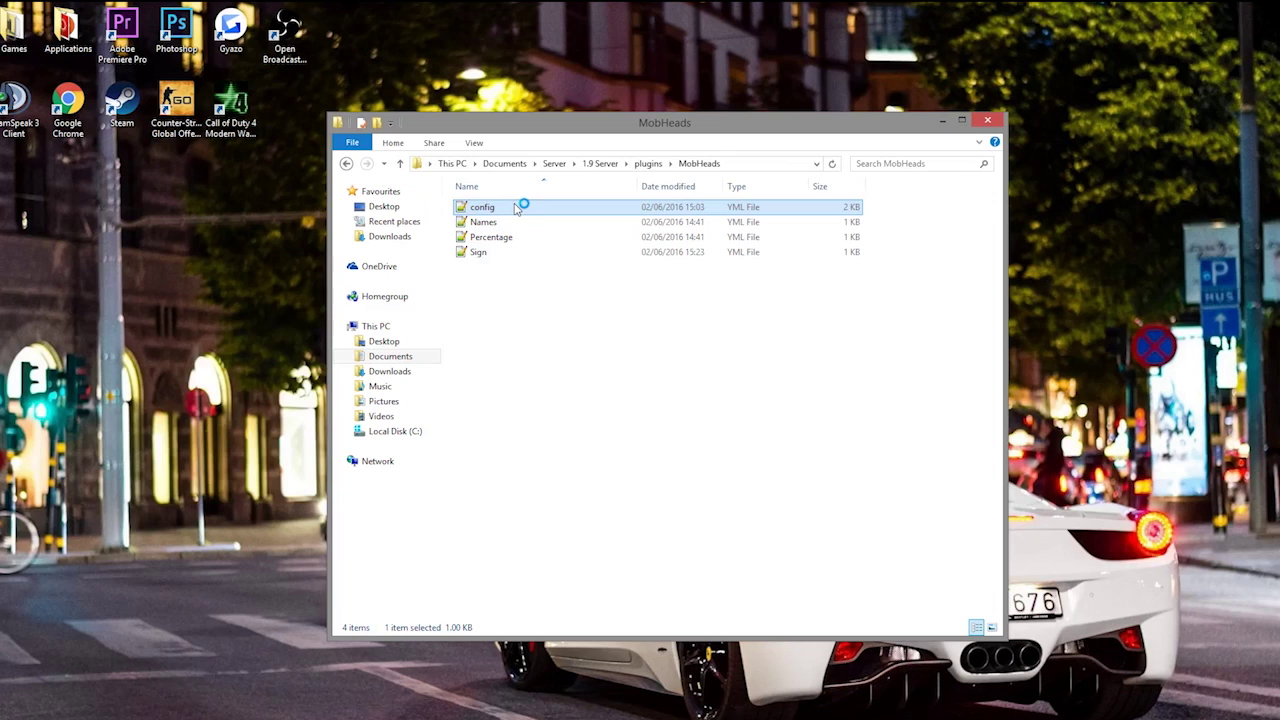
key(ctrl+Home)
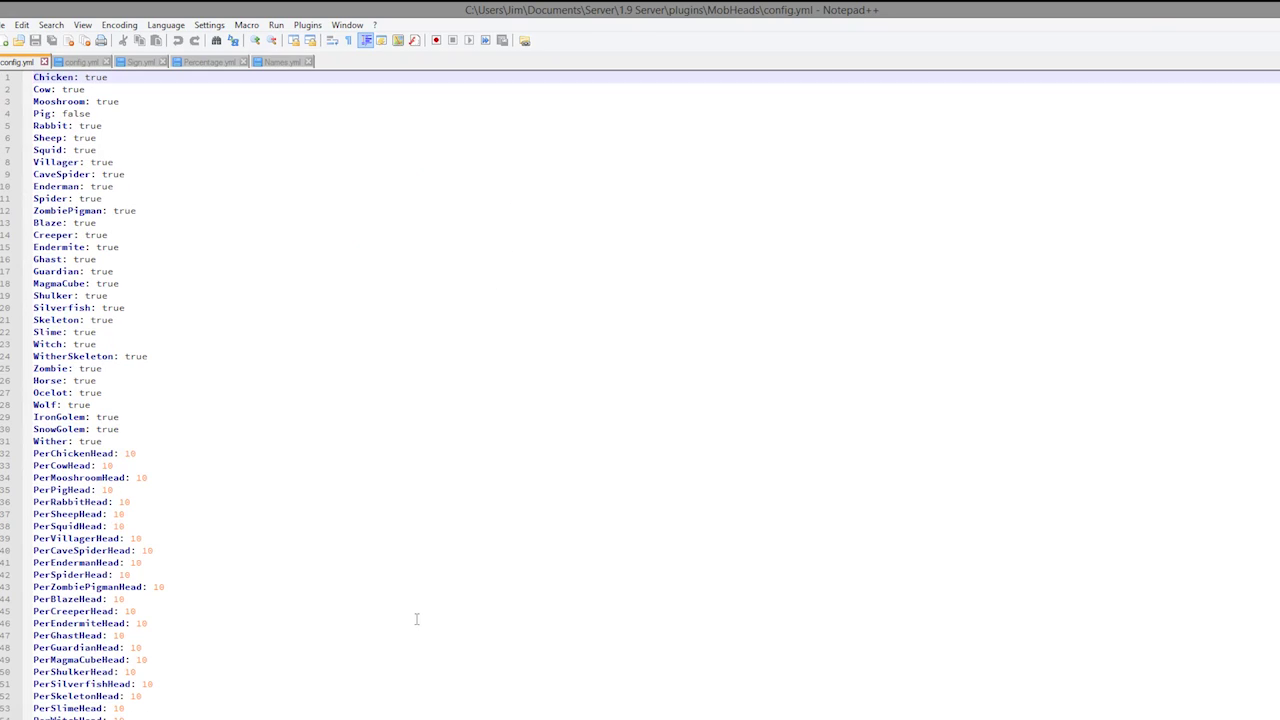
drag(401, 526, 12, 48)
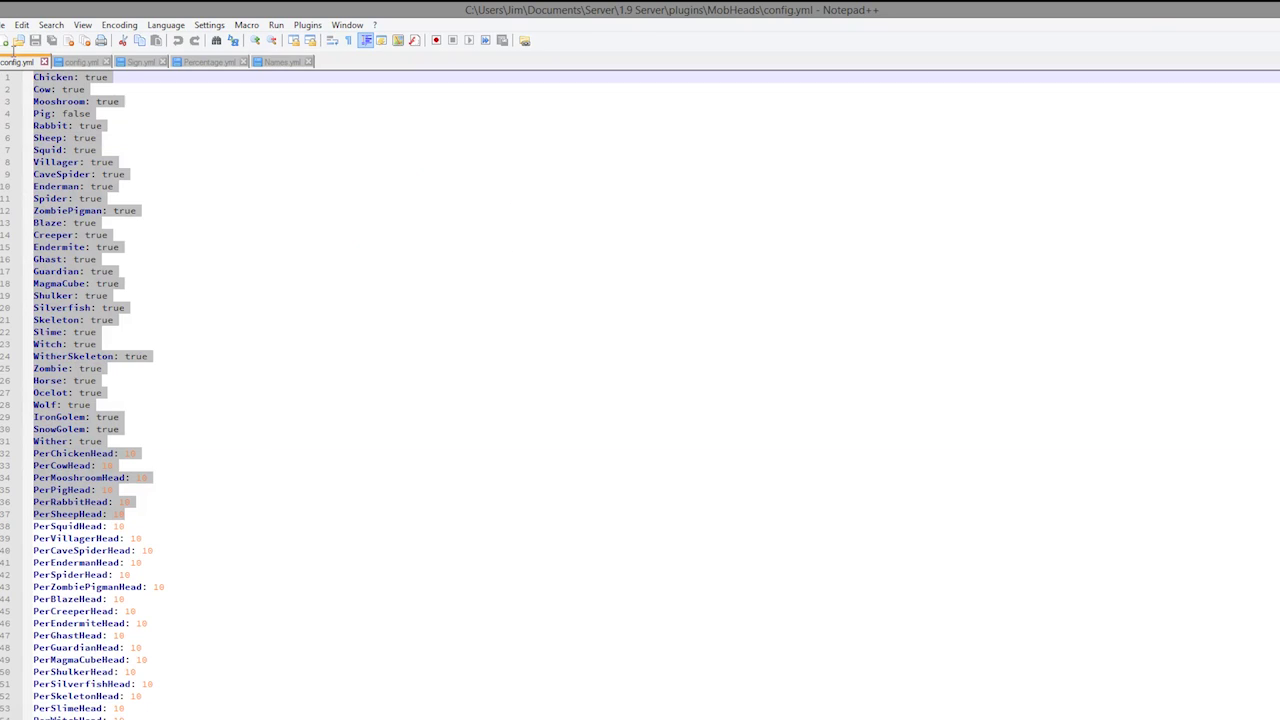
click(150, 325)
drag(173, 281, 5, 72)
scroll(172, 375, down, 3)
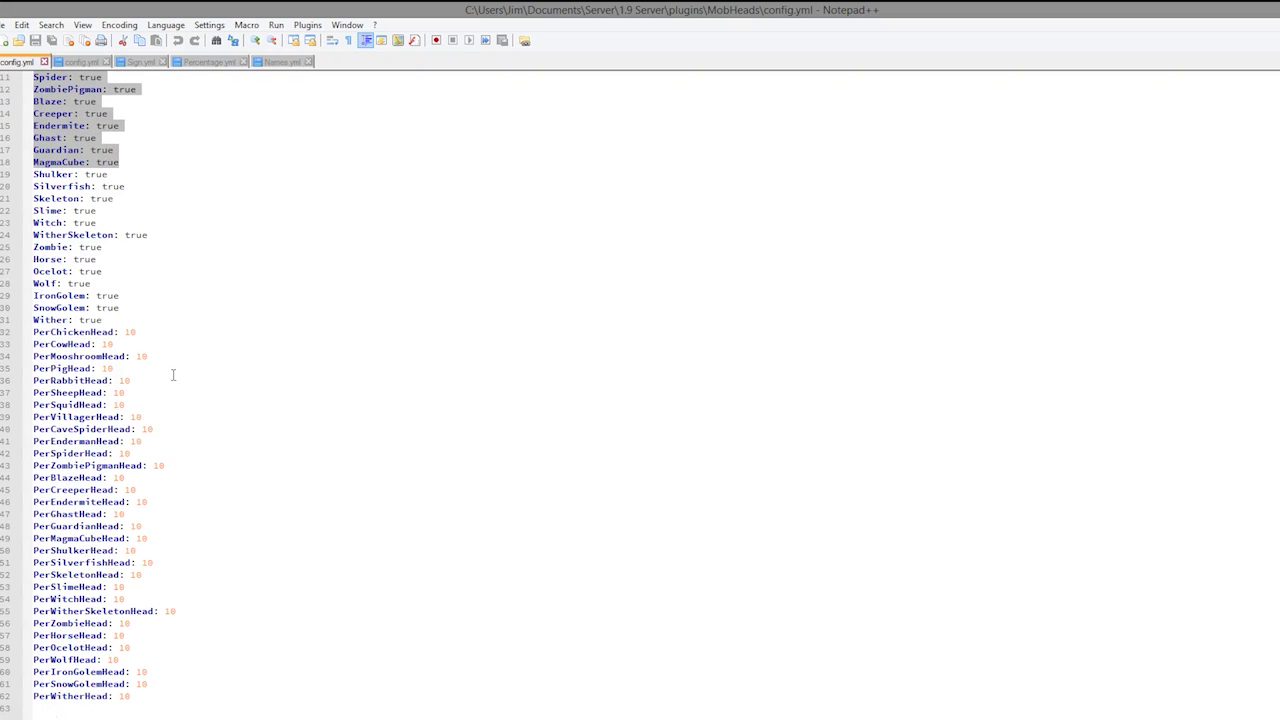
Review the sell price entries for each mob head in config.yml, from PerChickenHead to PerWitherHead
drag(193, 700, 8, 332)
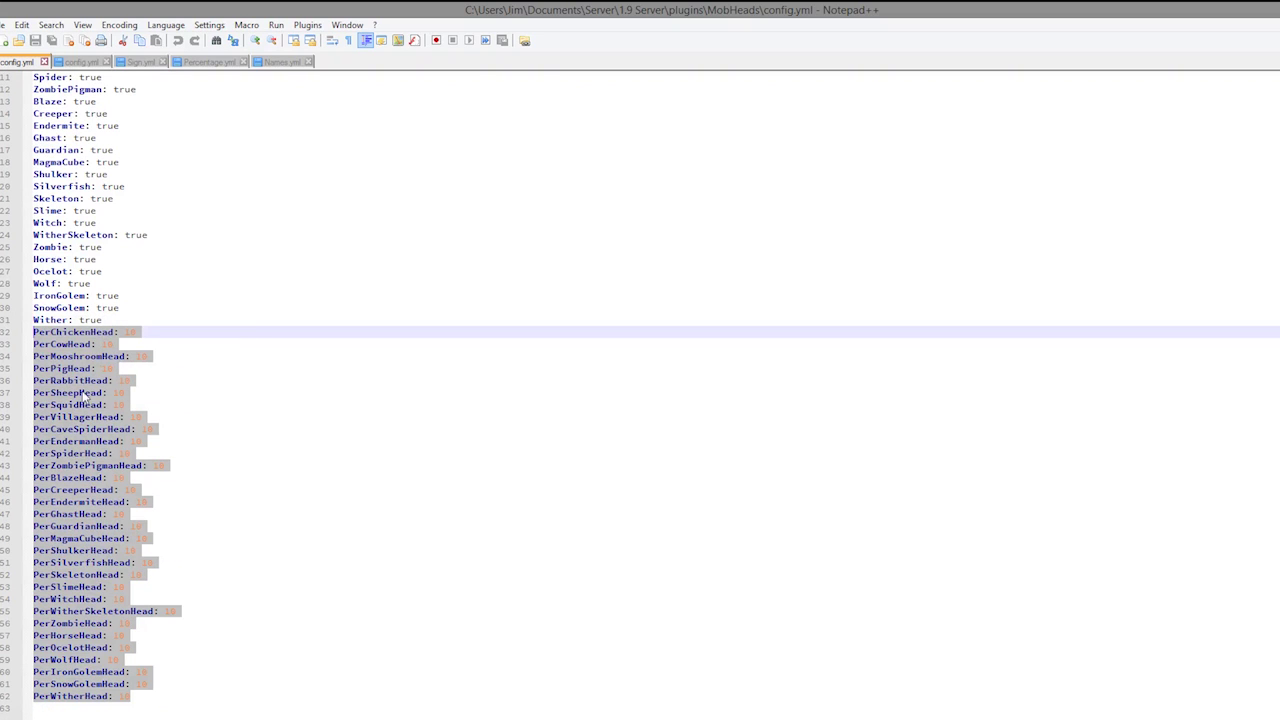
click(104, 352)
drag(156, 685, 32, 284)
click(184, 541)
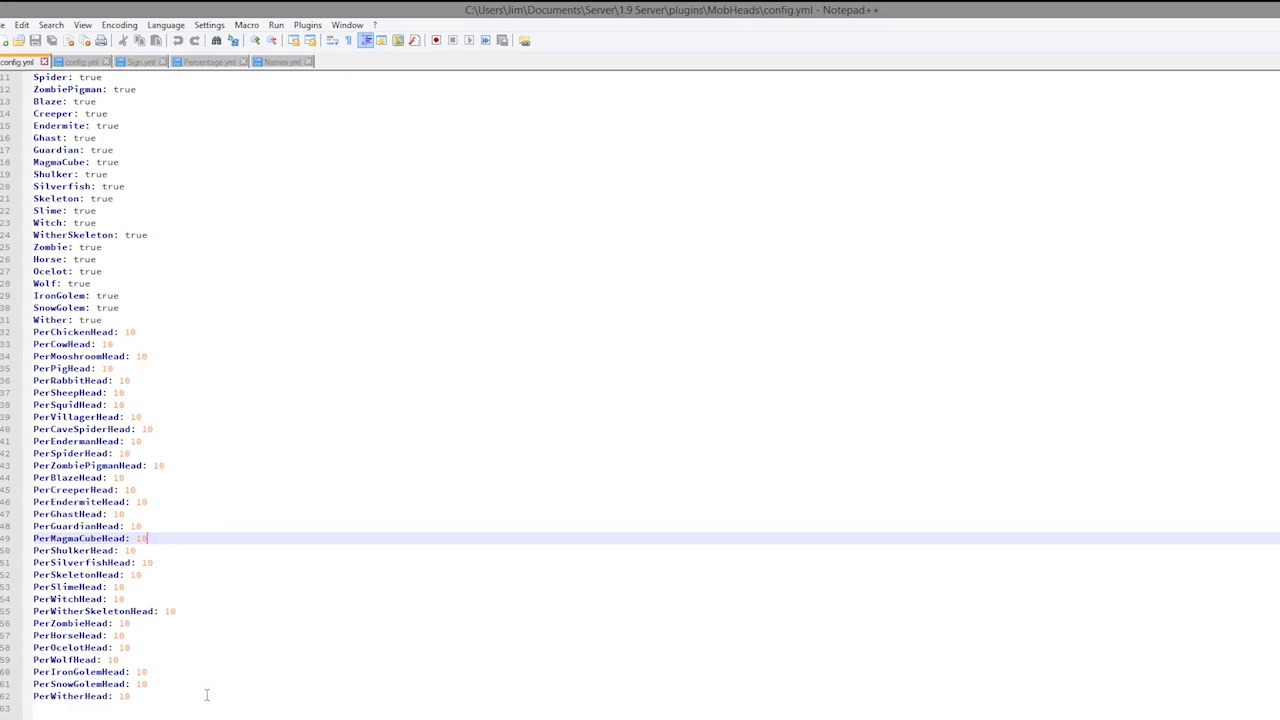
scroll(205, 530, up, 4)
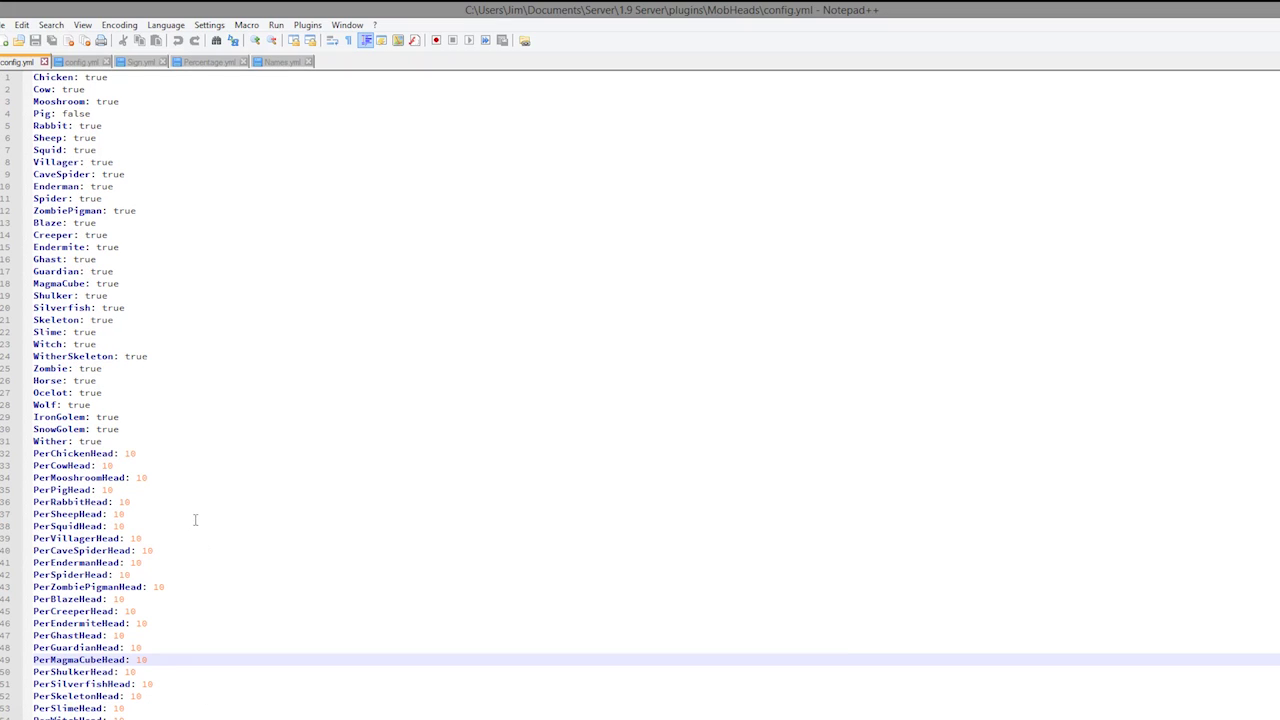